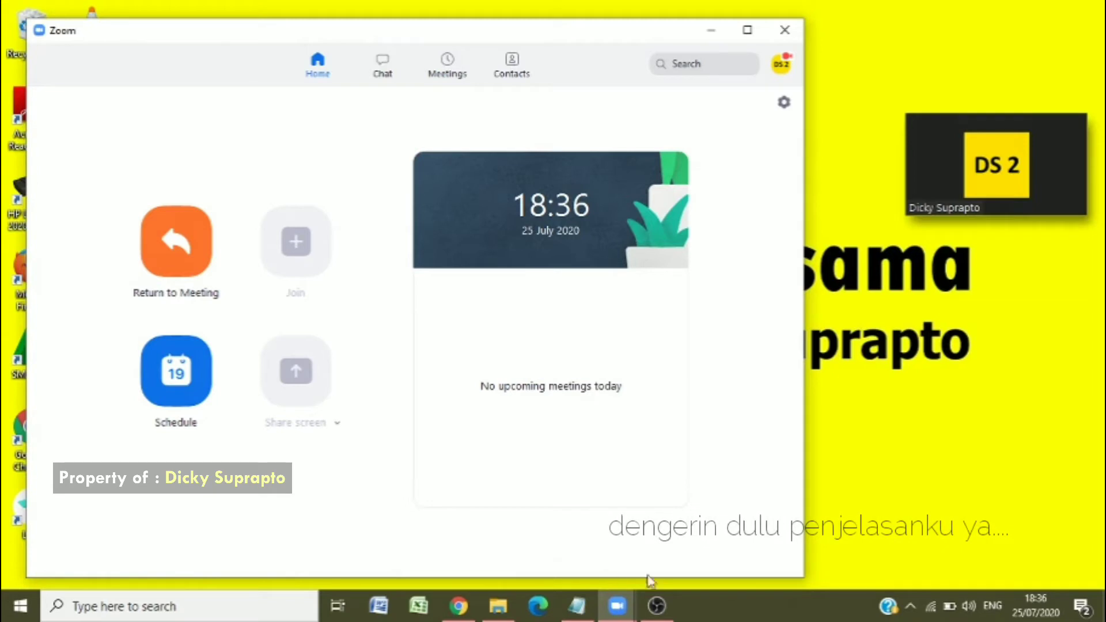
Bring up the Zoom home window and expand the floating meeting thumbnail back to the full meeting window
{"action": "left_click", "coordinate": [711, 32]}
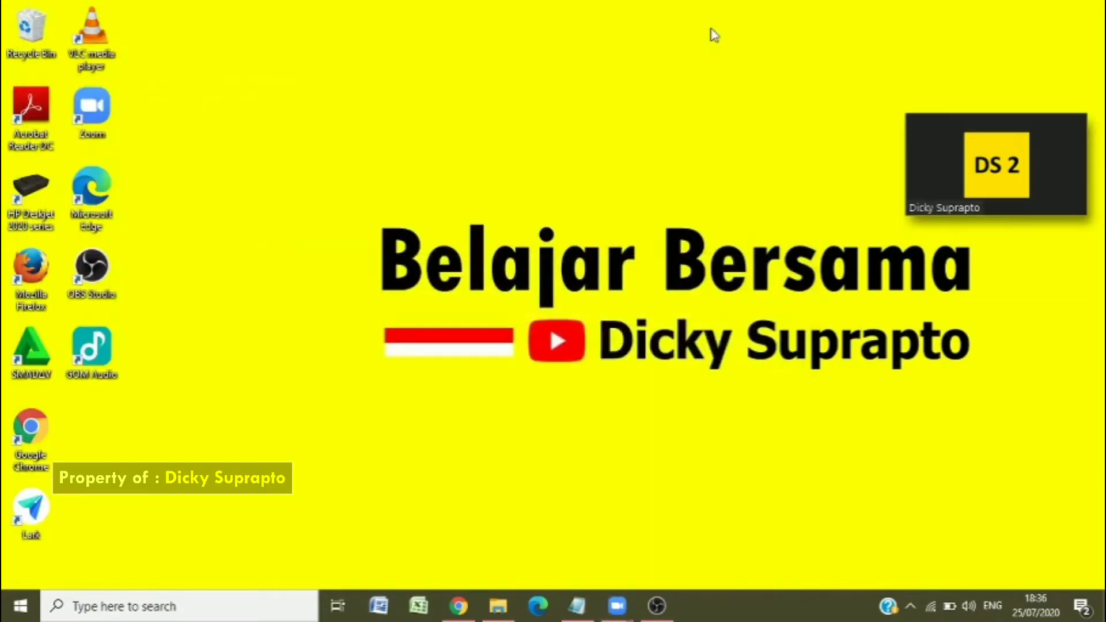
{"action": "left_click", "coordinate": [647, 615]}
{"action": "left_click", "coordinate": [651, 611]}
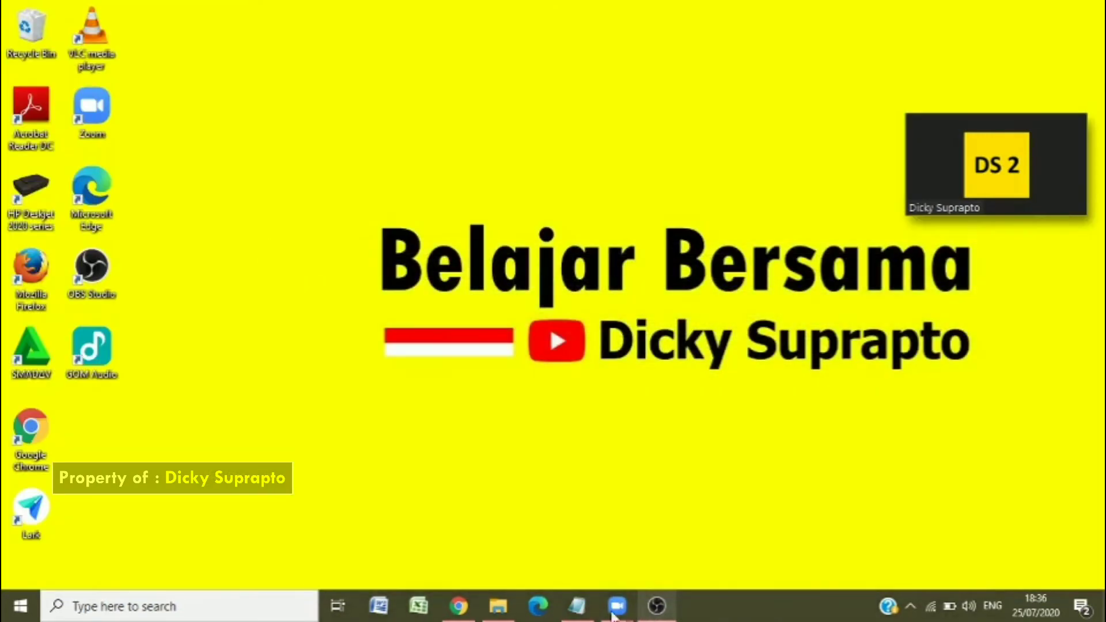
{"action": "mouse_move", "coordinate": [604, 618]}
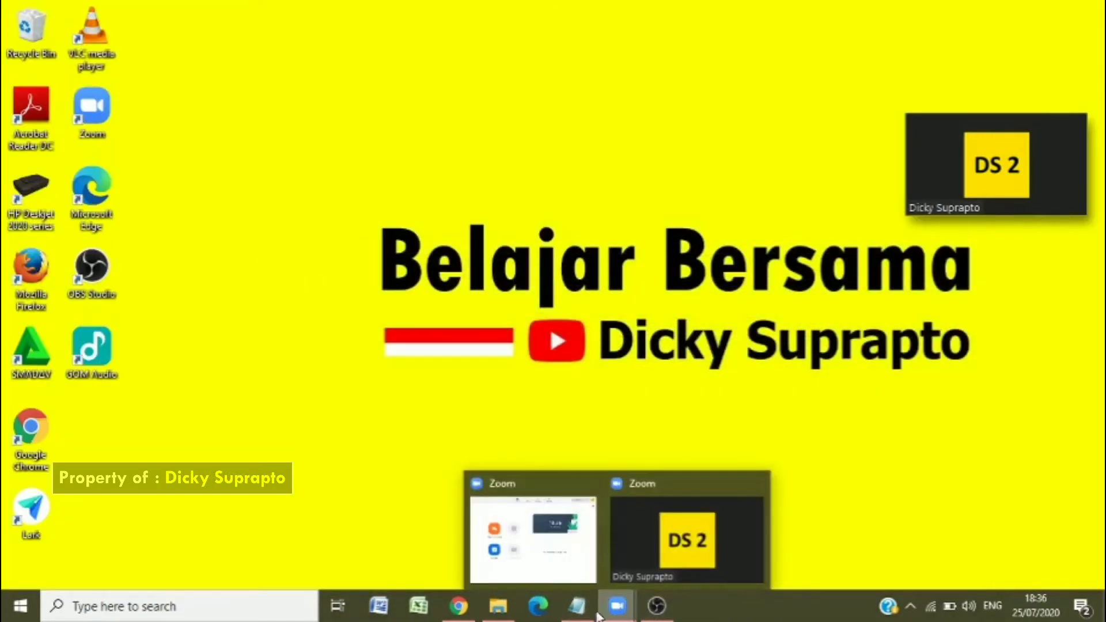
{"action": "left_click", "coordinate": [506, 568]}
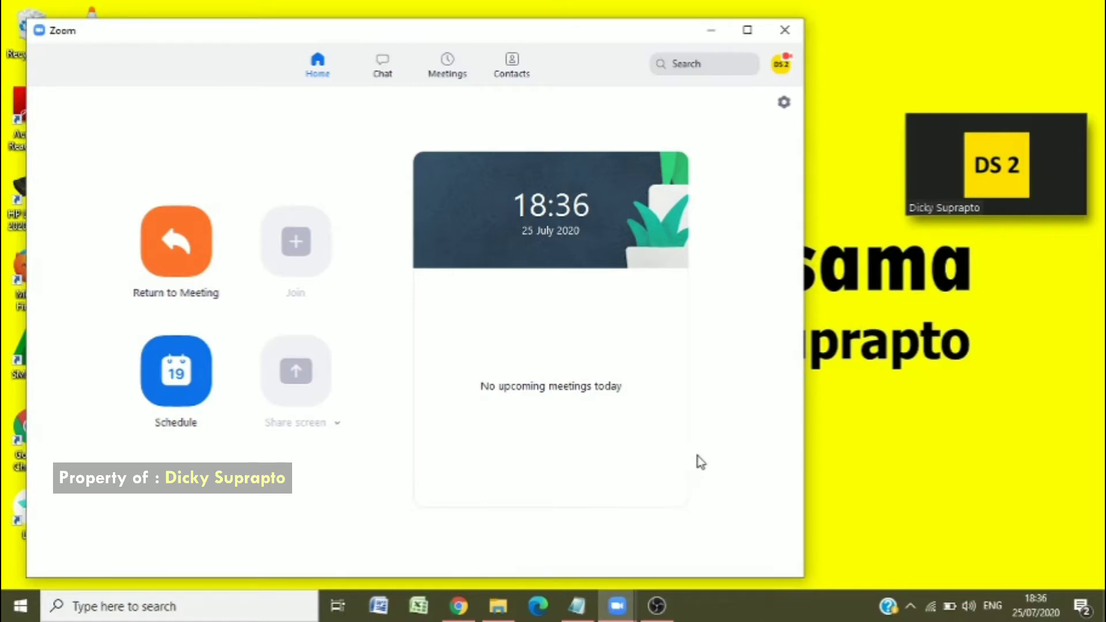
{"action": "mouse_move", "coordinate": [952, 164]}
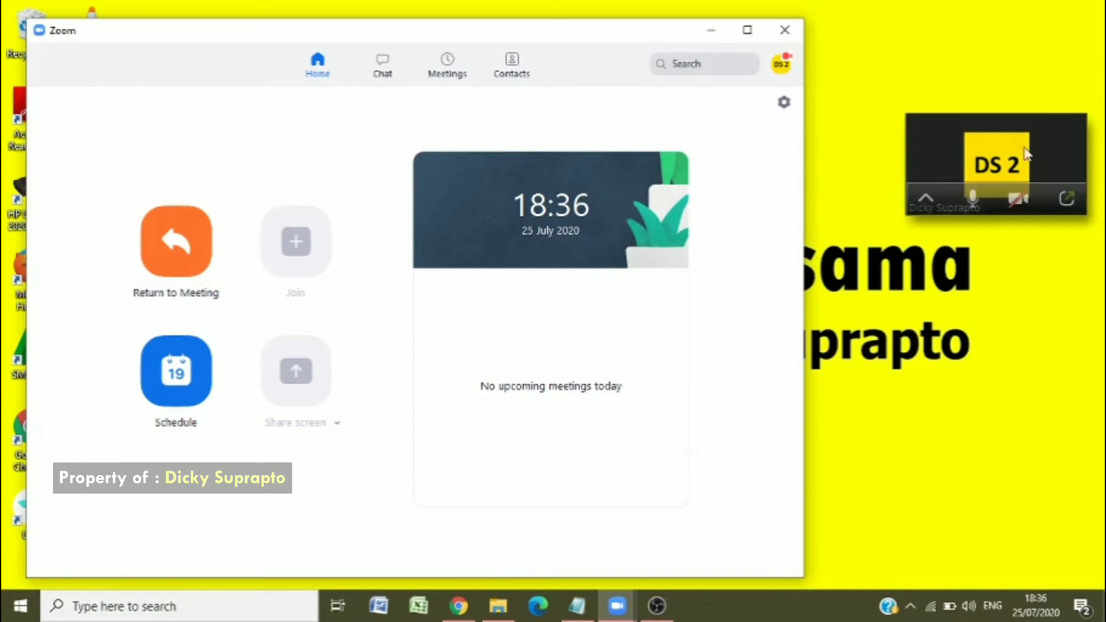
{"action": "left_click", "coordinate": [1067, 199]}
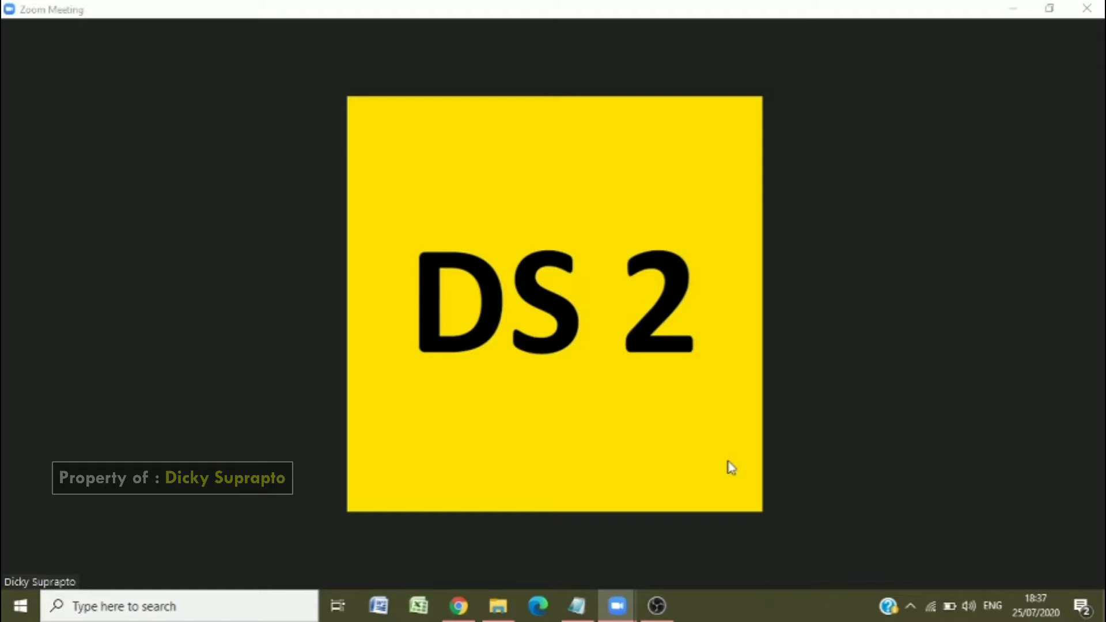
Leave the running meeting without ending it for all, and stop converting its recording
{"action": "mouse_move", "coordinate": [681, 507]}
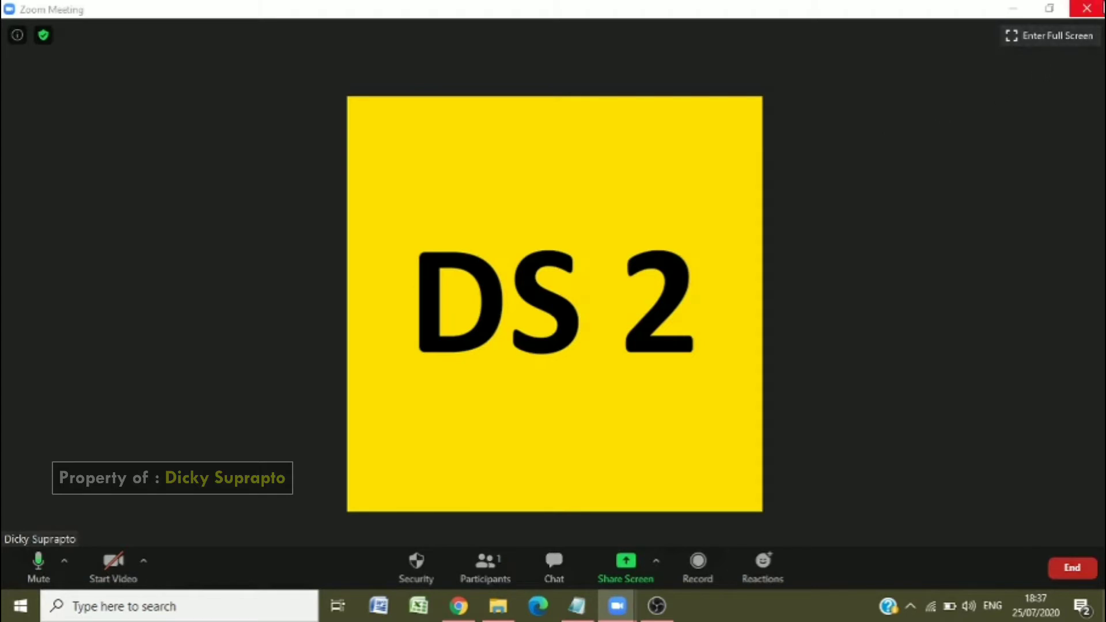
{"action": "left_click", "coordinate": [1094, 12]}
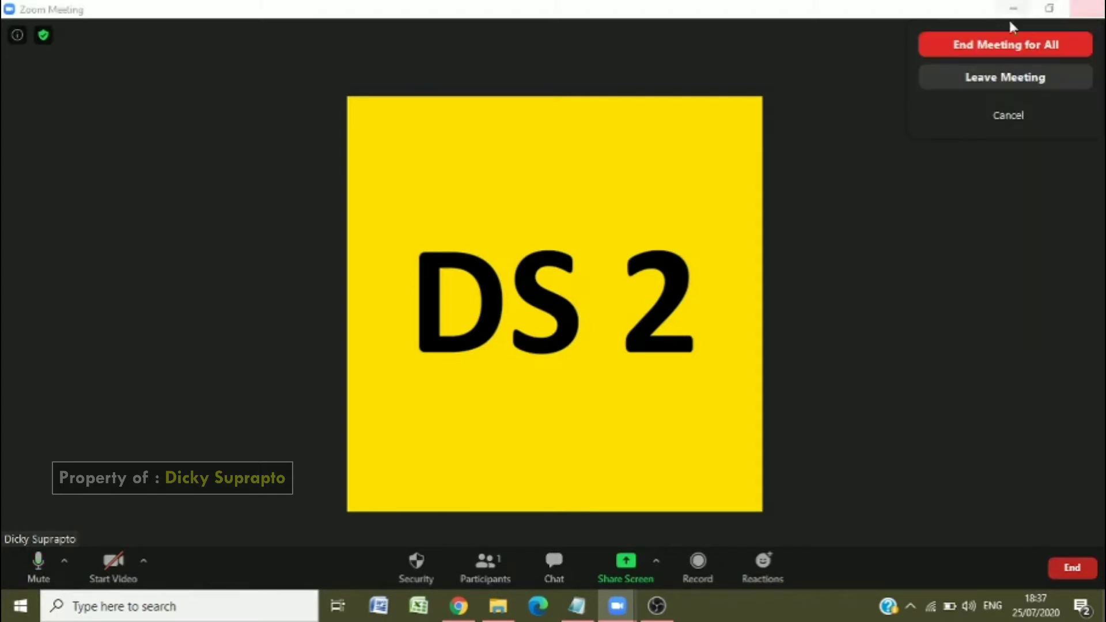
{"action": "left_click", "coordinate": [943, 78]}
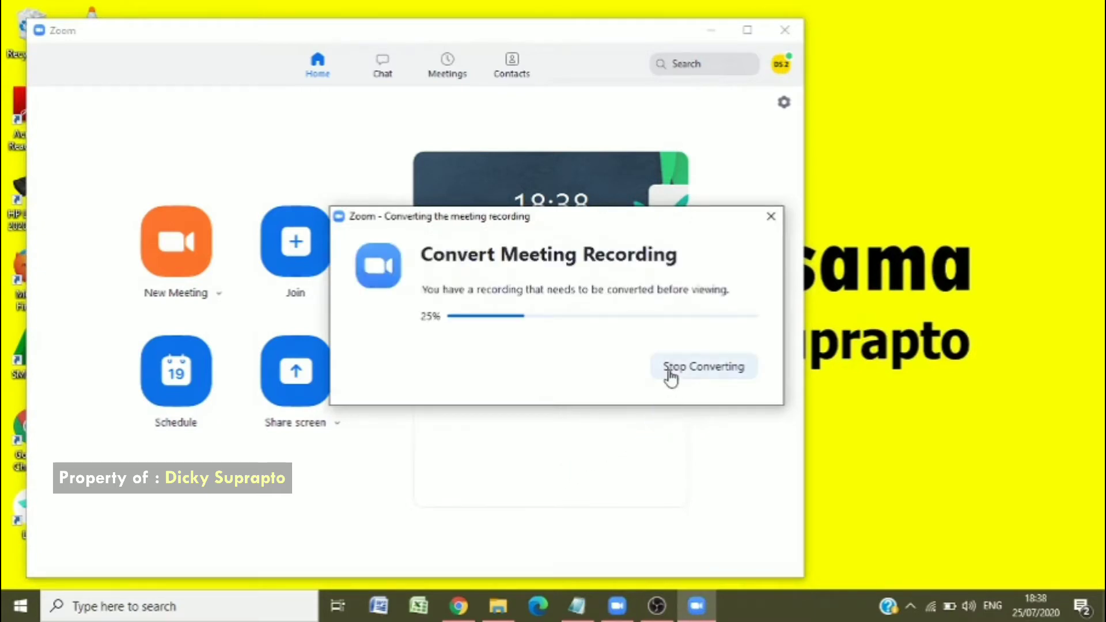
{"action": "left_click", "coordinate": [669, 375]}
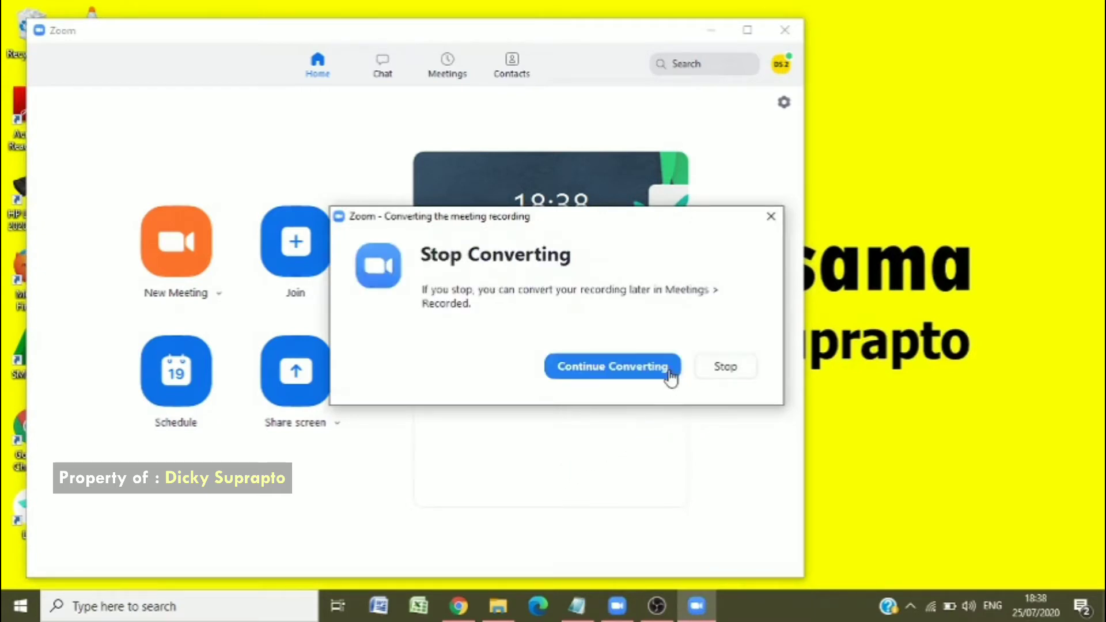
{"action": "left_click", "coordinate": [732, 370]}
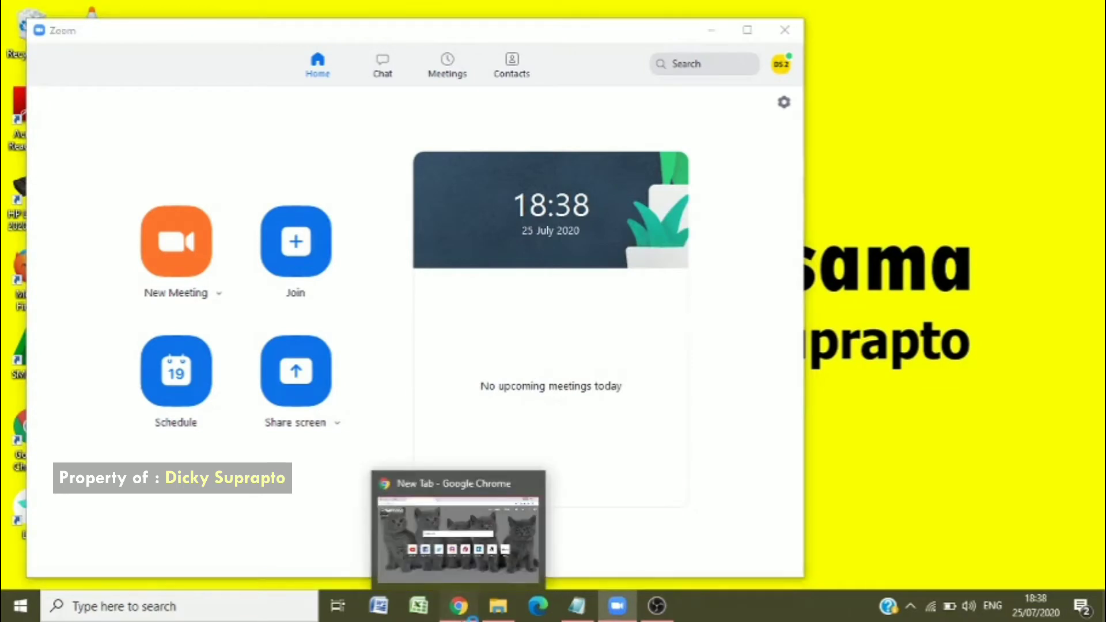
Switch to Google Chrome, open zoom.us and sign in with Google using the account marked DS 2
{"action": "left_click", "coordinate": [470, 611]}
{"action": "left_click", "coordinate": [102, 8]}
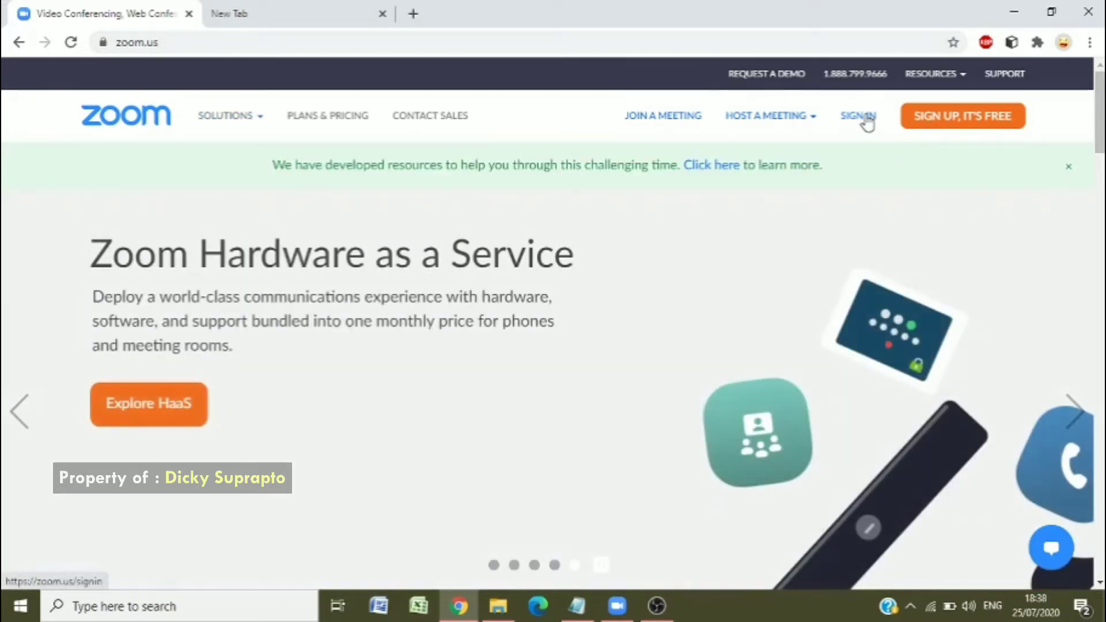
{"action": "left_click", "coordinate": [863, 117]}
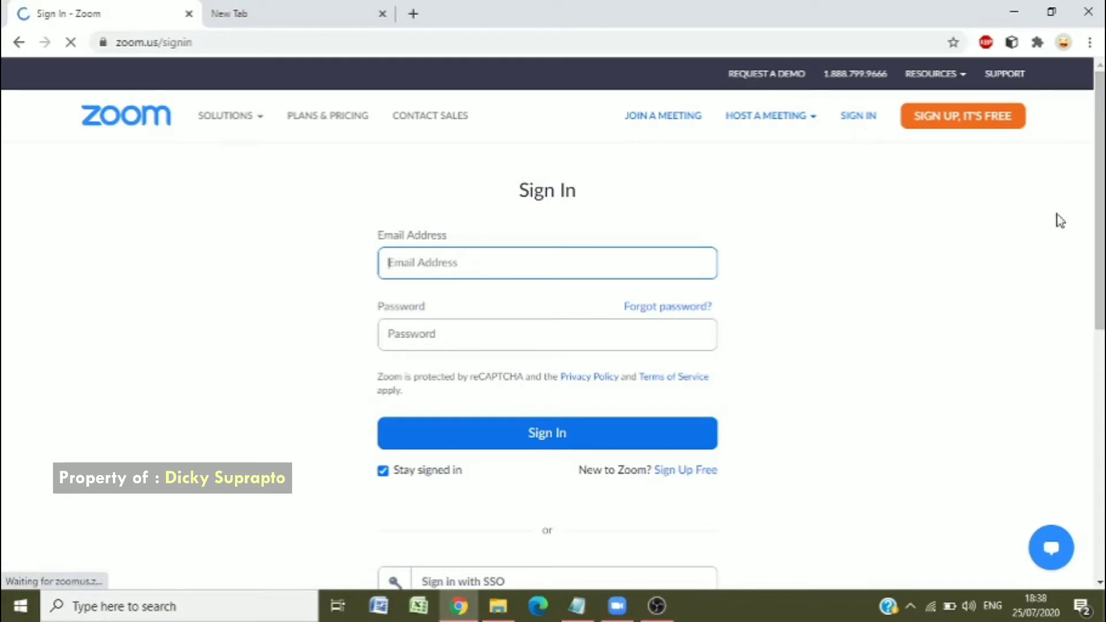
{"action": "left_click_drag", "start_coordinate": [1102, 219], "coordinate": [1101, 350]}
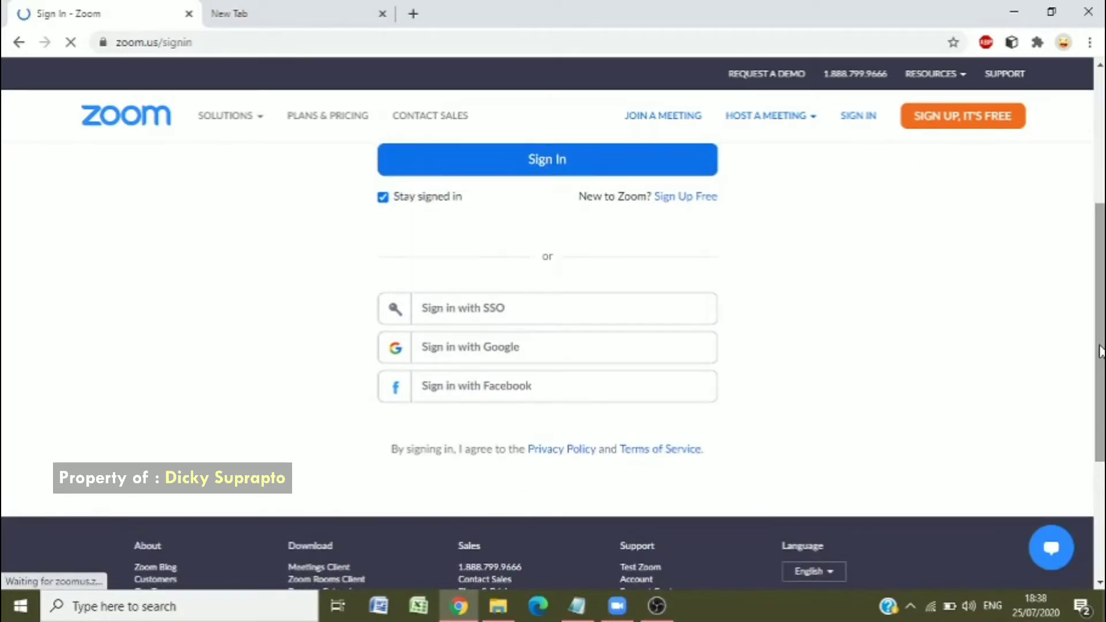
{"action": "left_click", "coordinate": [564, 360]}
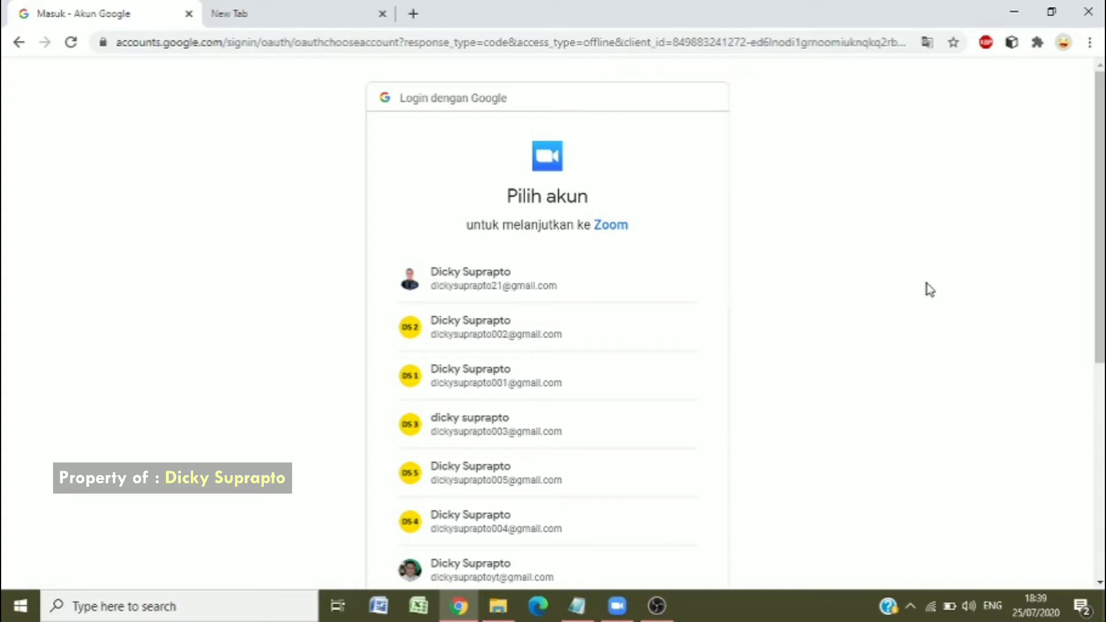
{"action": "left_click", "coordinate": [480, 341]}
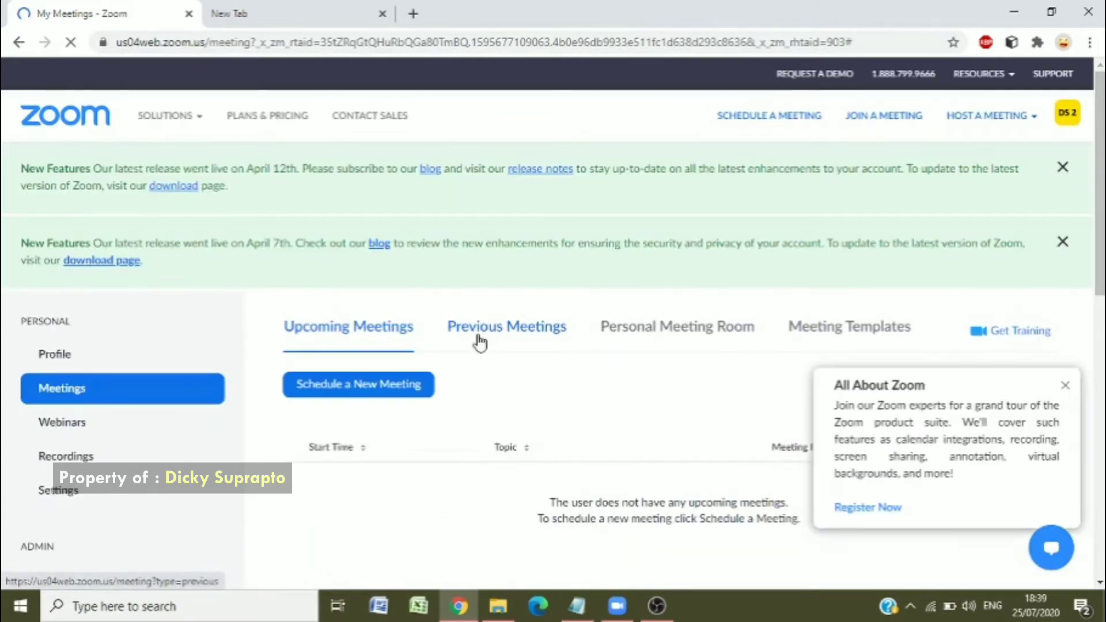
Dismiss the All About Zoom notice and open the account's personal Settings page
{"action": "left_click", "coordinate": [1065, 387]}
{"action": "scroll", "coordinate": [1100, 321], "scroll_direction": "down", "scroll_amount": 3}
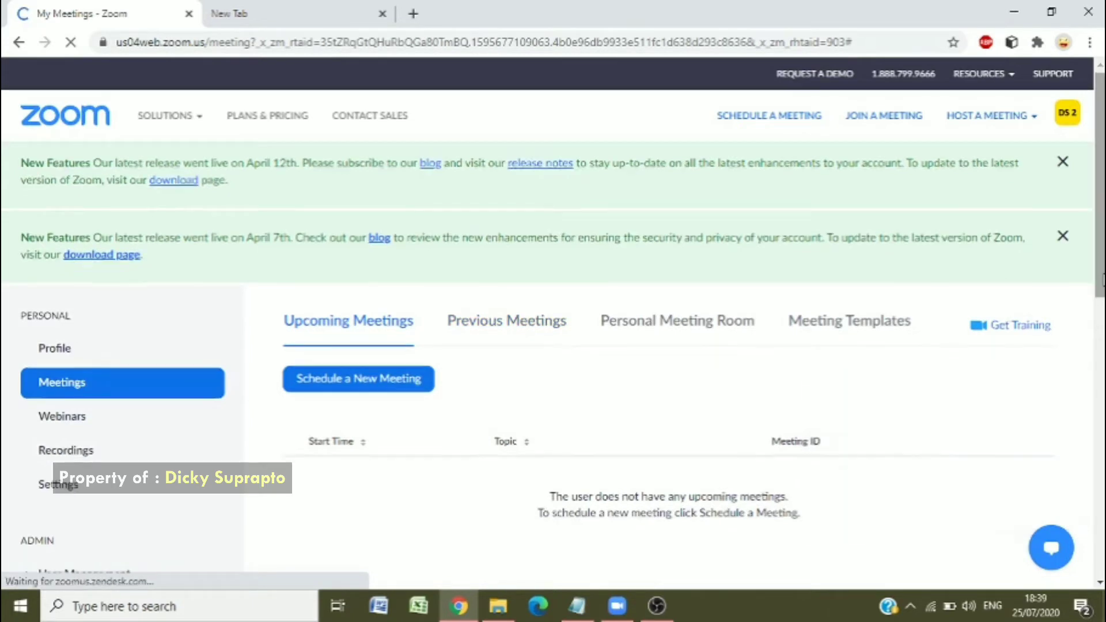
{"action": "left_click_drag", "start_coordinate": [1100, 322], "coordinate": [1097, 340]}
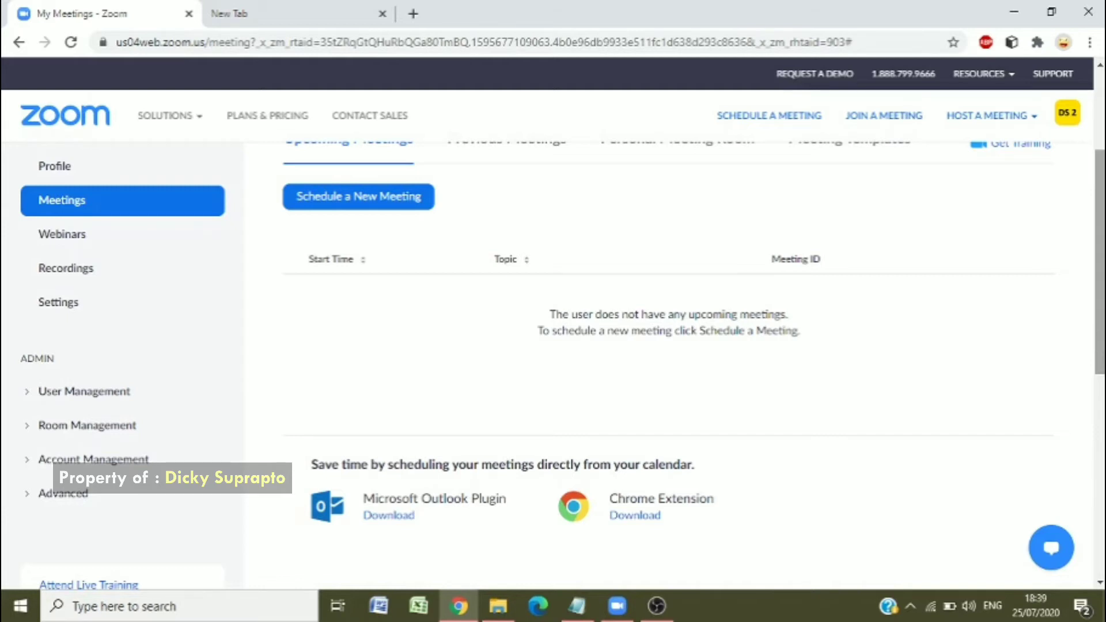
{"action": "left_click_drag", "start_coordinate": [1098, 340], "coordinate": [1098, 308]}
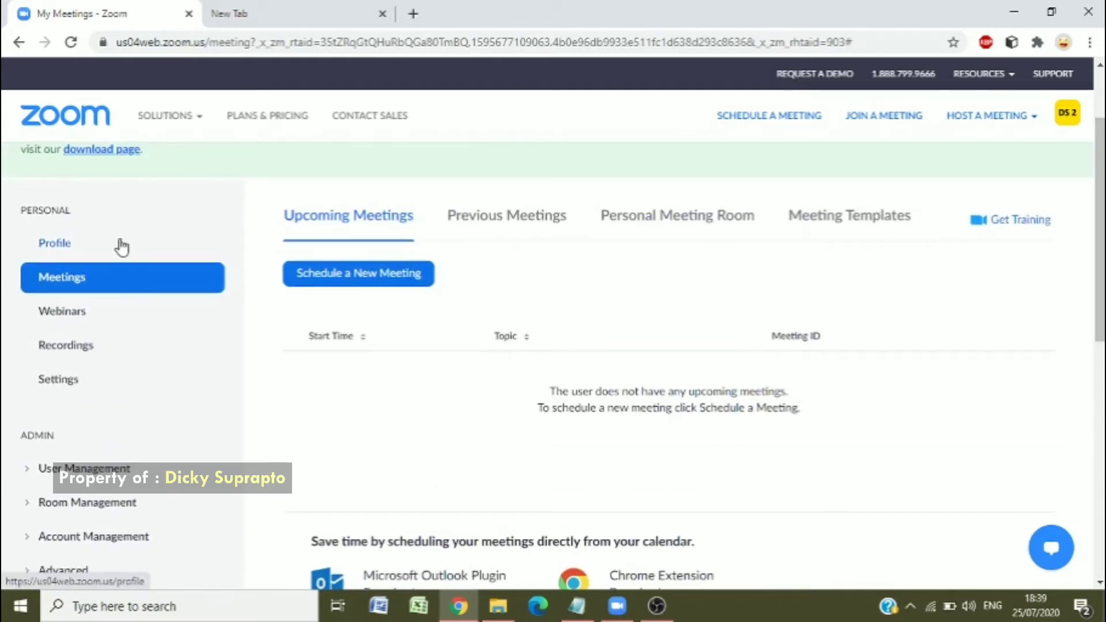
{"action": "left_click", "coordinate": [64, 391]}
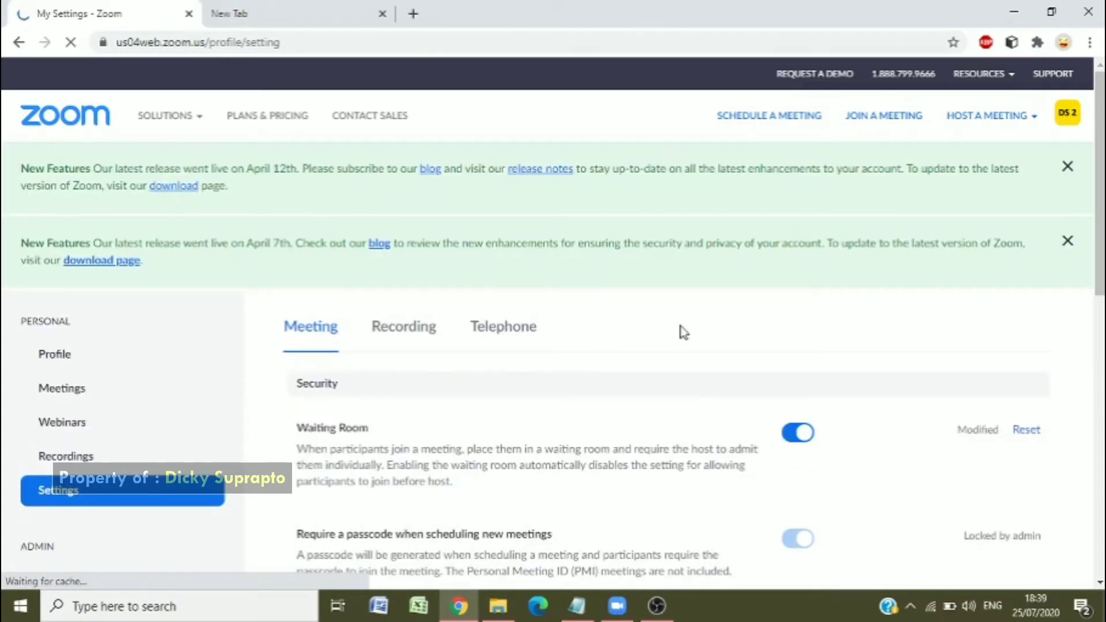
Enable Breakout room in the In Meeting (Advanced) settings
{"action": "mouse_move", "coordinate": [1099, 236]}
{"action": "left_mouse_down"}
{"action": "mouse_move", "coordinate": [1098, 361]}
{"action": "mouse_move", "coordinate": [1103, 253]}
{"action": "left_mouse_up"}
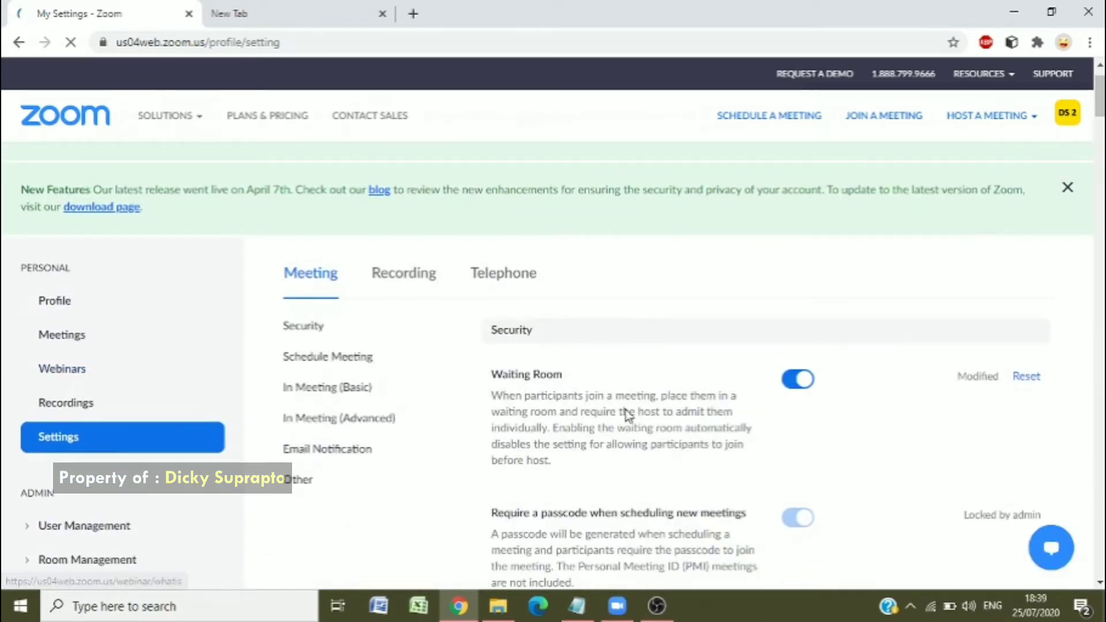
{"action": "left_click", "coordinate": [317, 425]}
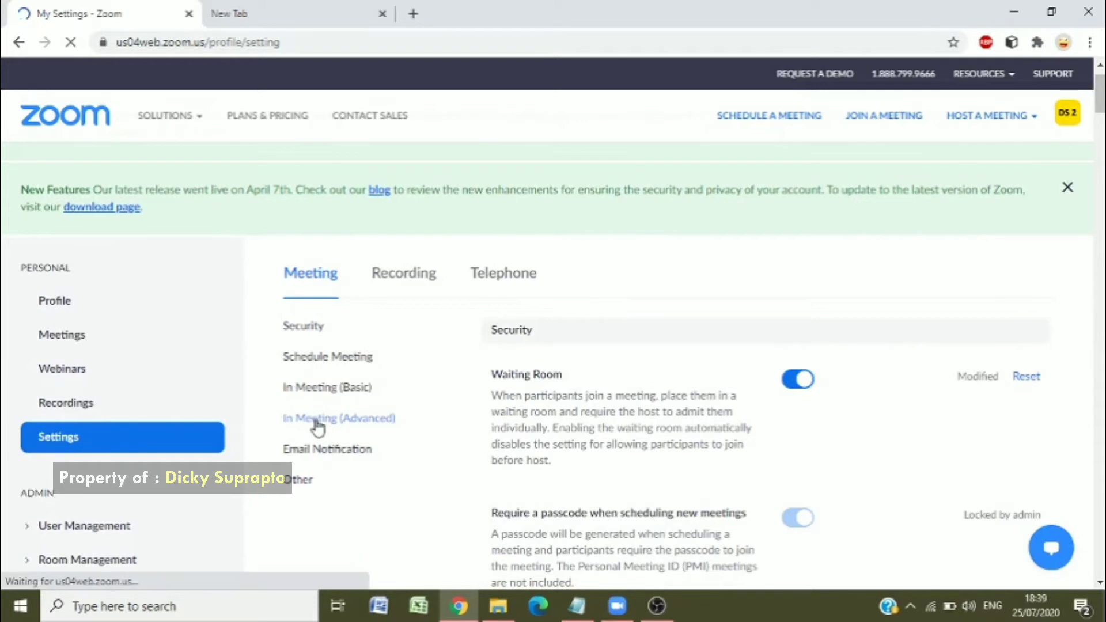
{"action": "left_click", "coordinate": [371, 425]}
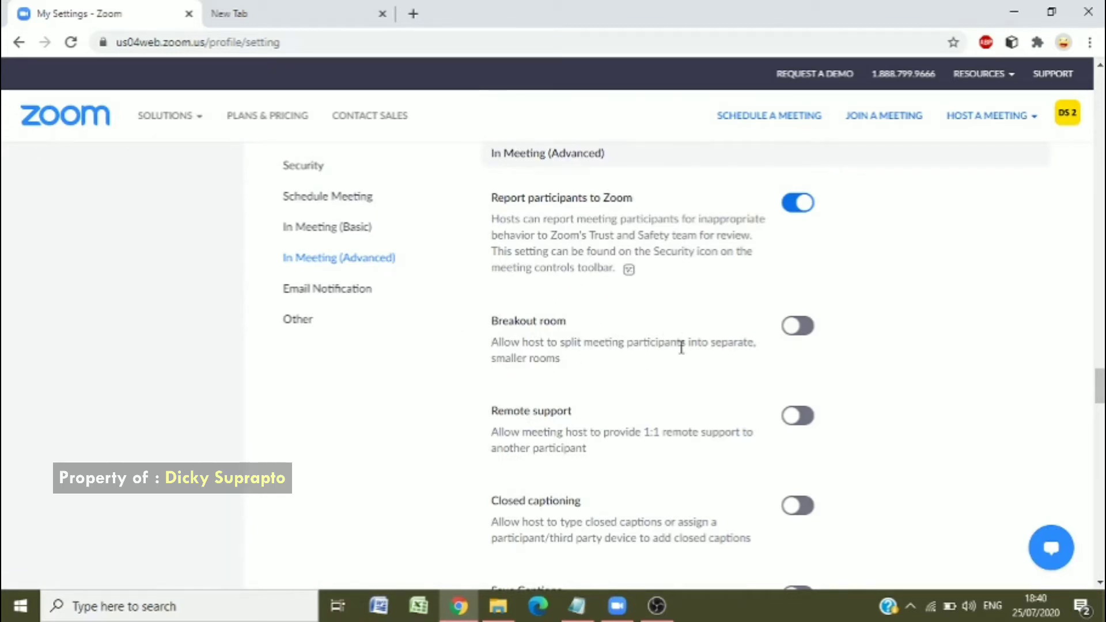
{"action": "left_click", "coordinate": [795, 326]}
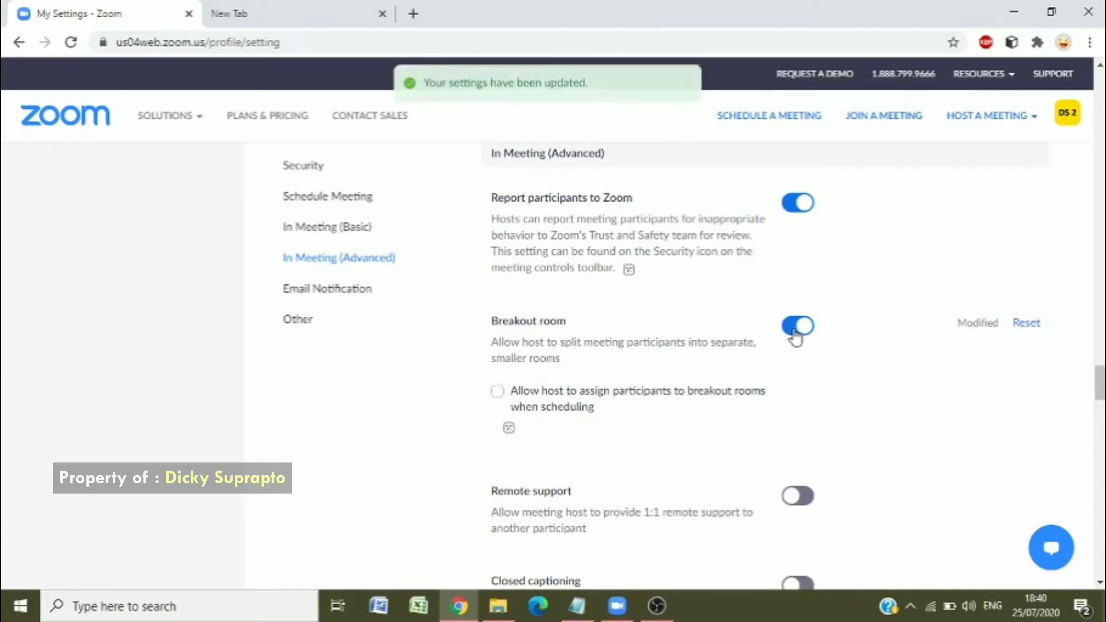
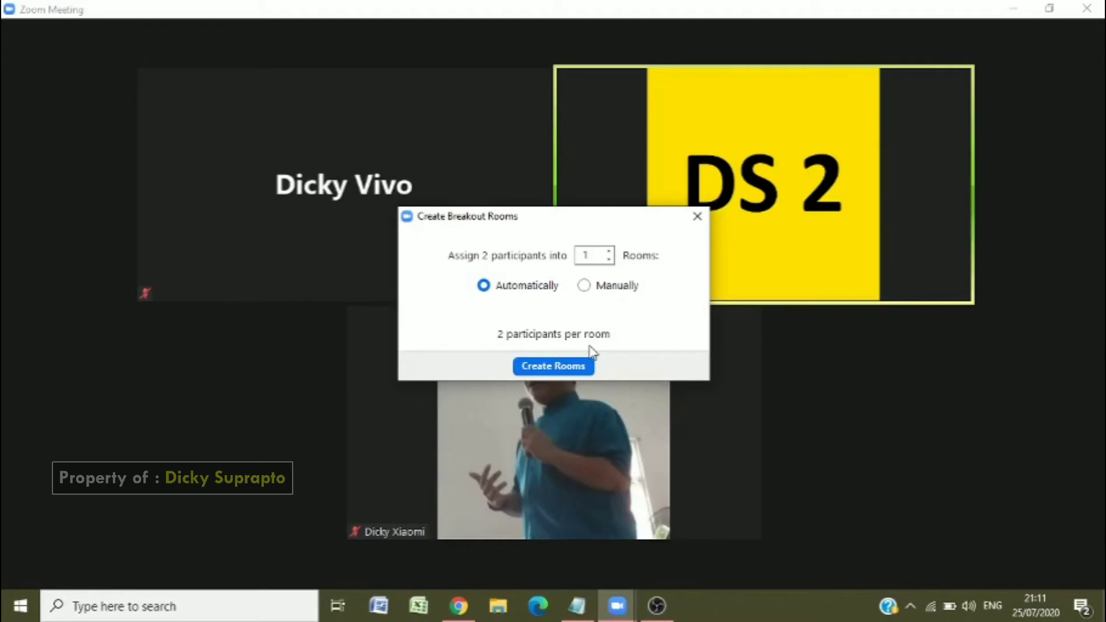
Create 2 breakout rooms with participants assigned manually
{"action": "left_click", "coordinate": [585, 286]}
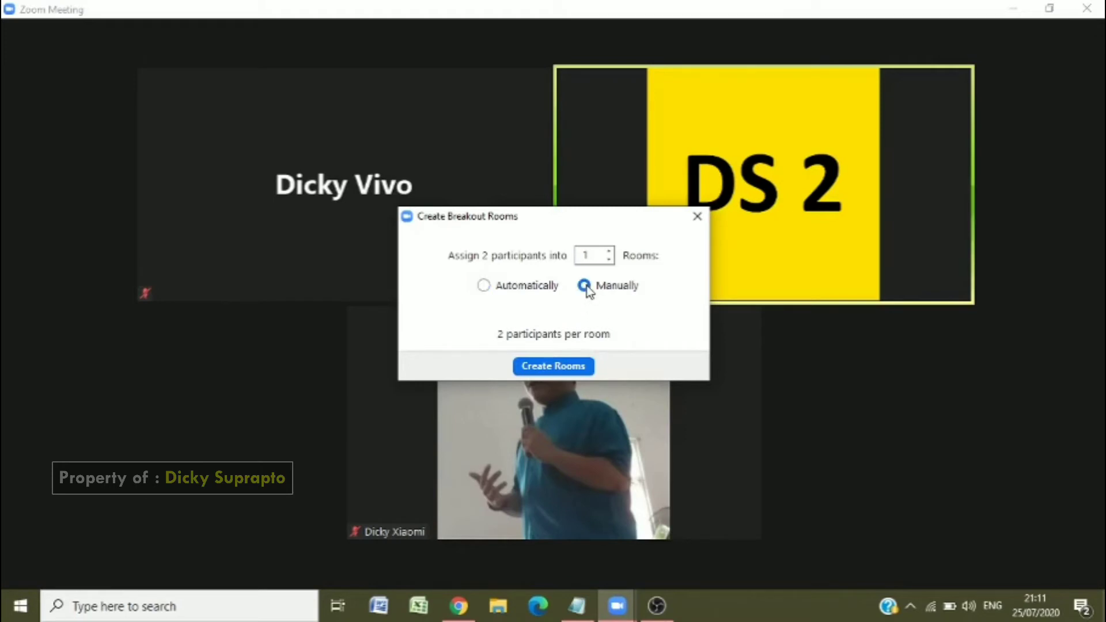
{"action": "left_click", "coordinate": [609, 252]}
{"action": "left_click", "coordinate": [543, 374]}
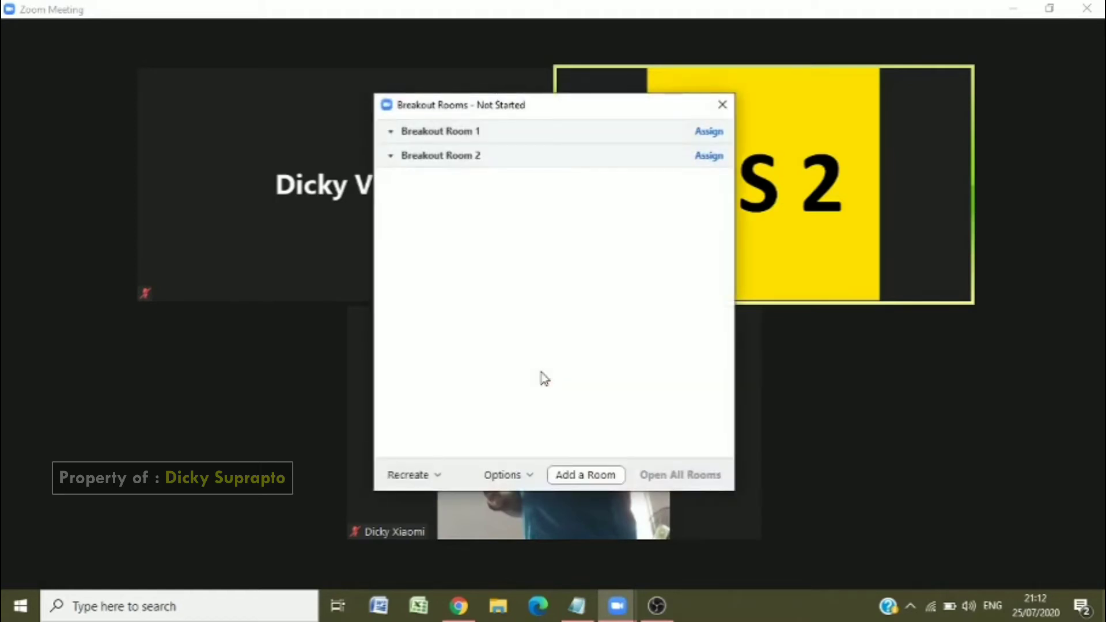
Review the settings for recreating all rooms and the breakout room options, leaving both as they are
{"action": "mouse_move", "coordinate": [466, 137]}
{"action": "left_click", "coordinate": [436, 478]}
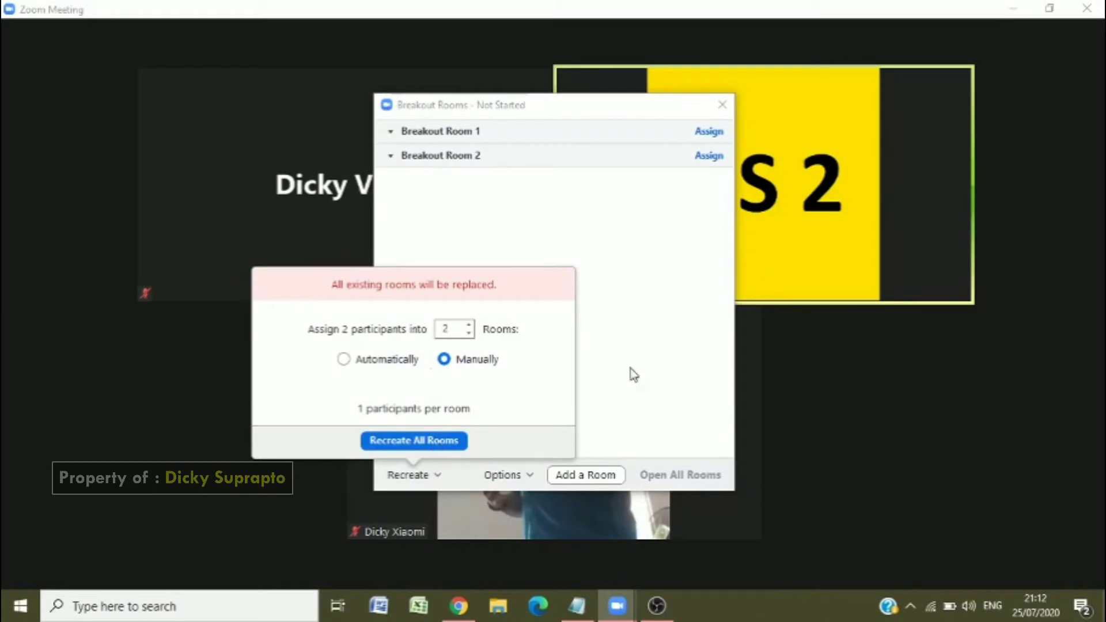
{"action": "left_click", "coordinate": [668, 350]}
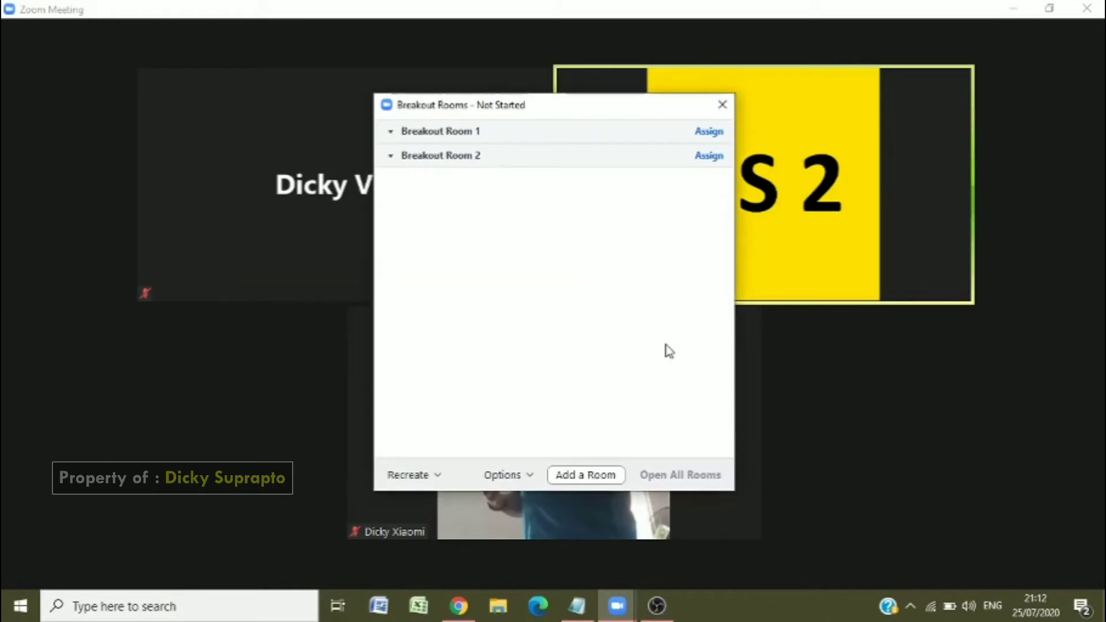
{"action": "left_click", "coordinate": [533, 482]}
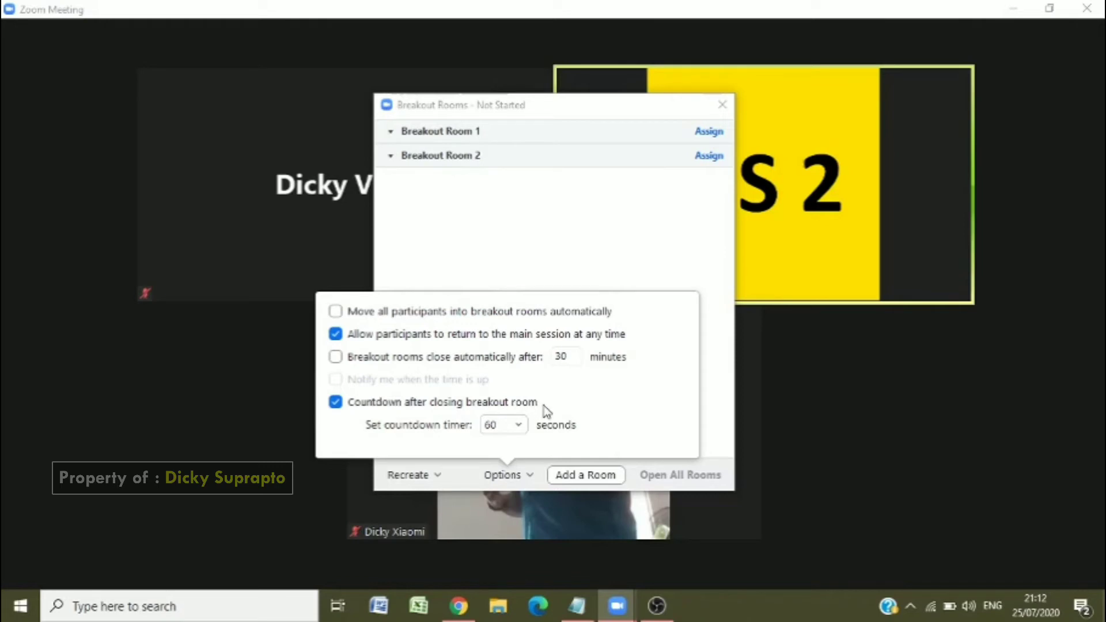
{"action": "left_click", "coordinate": [672, 264]}
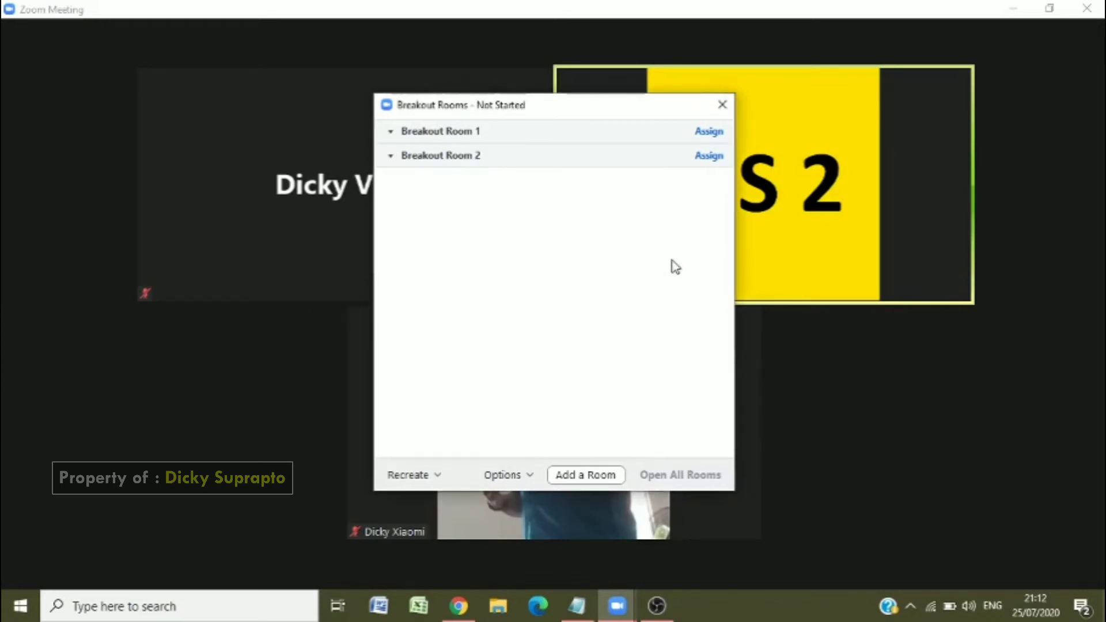
Add a third breakout room and bring up the rename and delete choices on the room entries
{"action": "left_click", "coordinate": [582, 482]}
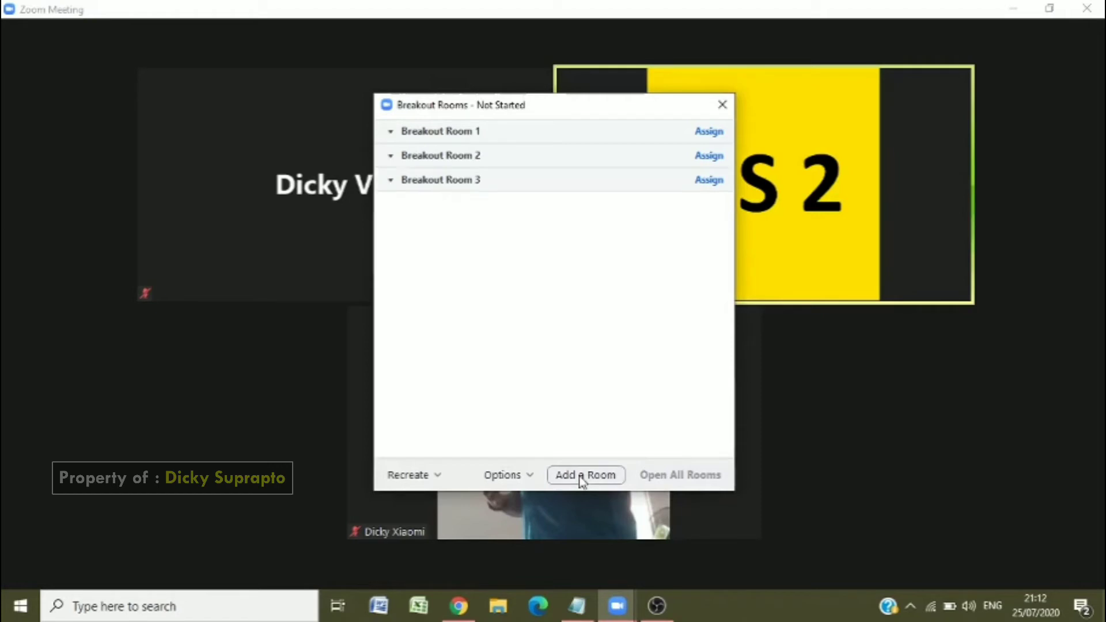
{"action": "mouse_move", "coordinate": [456, 188]}
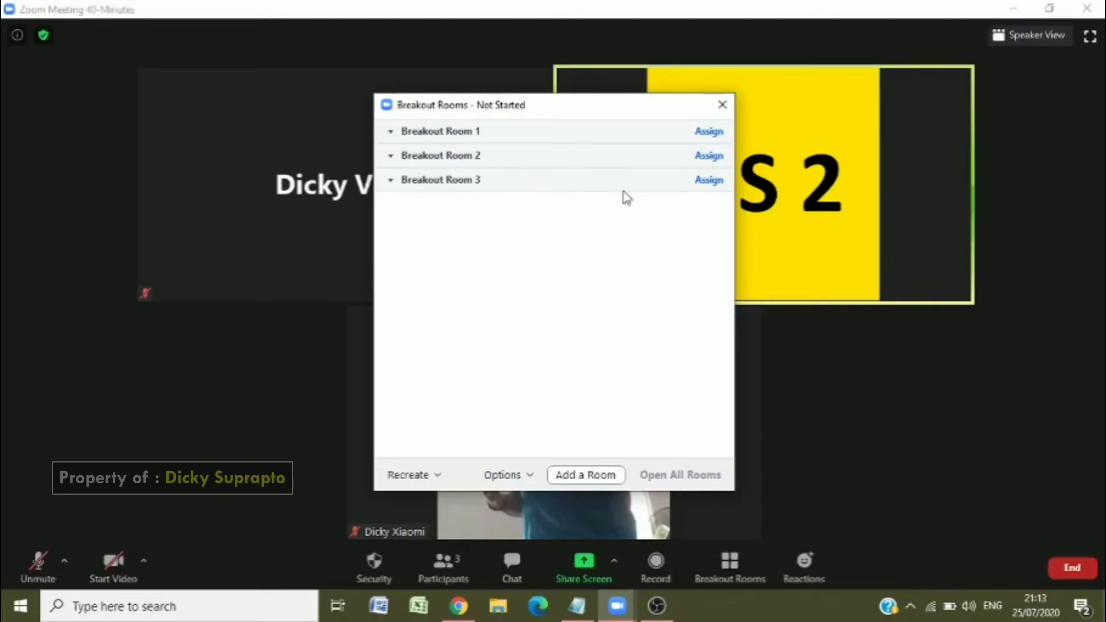
{"action": "mouse_move", "coordinate": [616, 165]}
{"action": "mouse_move", "coordinate": [518, 136]}
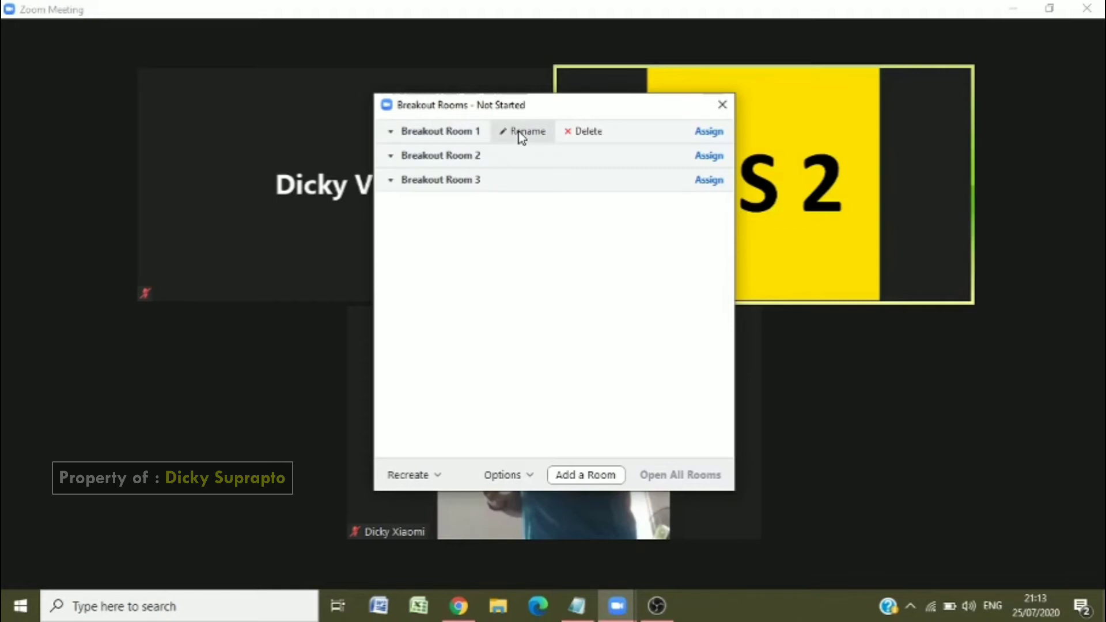
{"action": "mouse_move", "coordinate": [578, 183]}
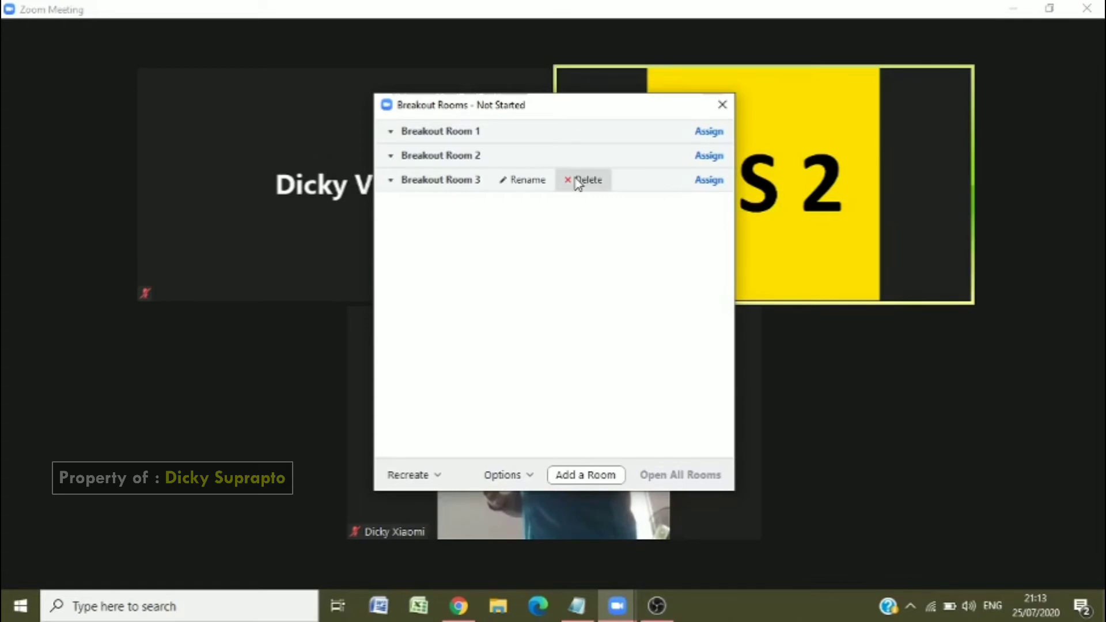
Delete the third breakout room and rename Breakout Room 1 as Matematika
{"action": "left_click", "coordinate": [577, 182]}
{"action": "left_click", "coordinate": [654, 189]}
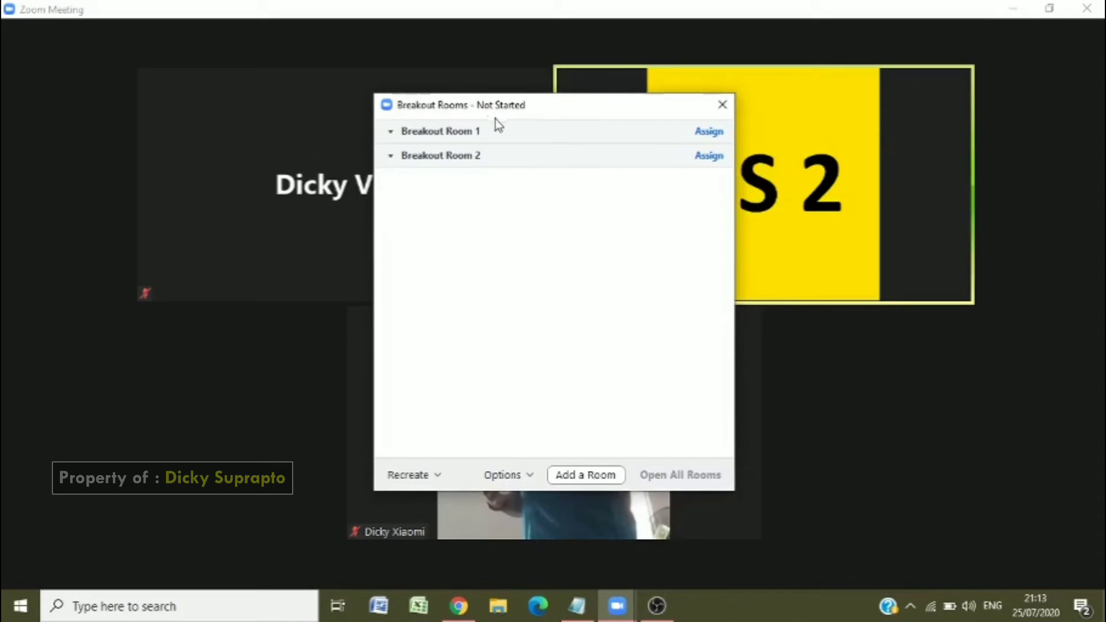
{"action": "left_click", "coordinate": [524, 131]}
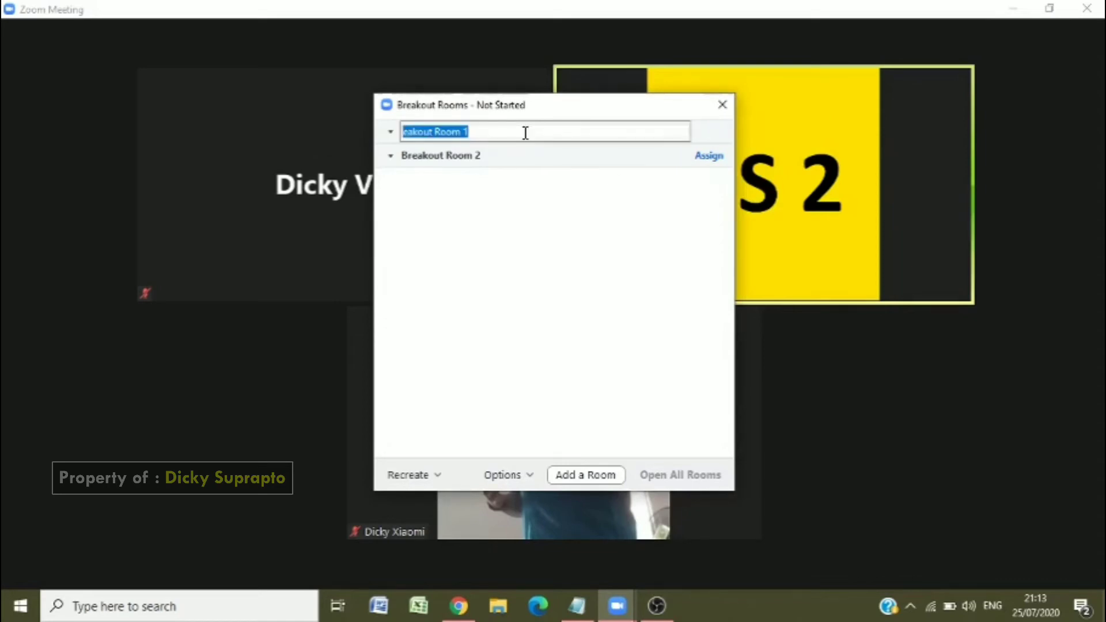
{"action": "type", "text": "Matematika"}
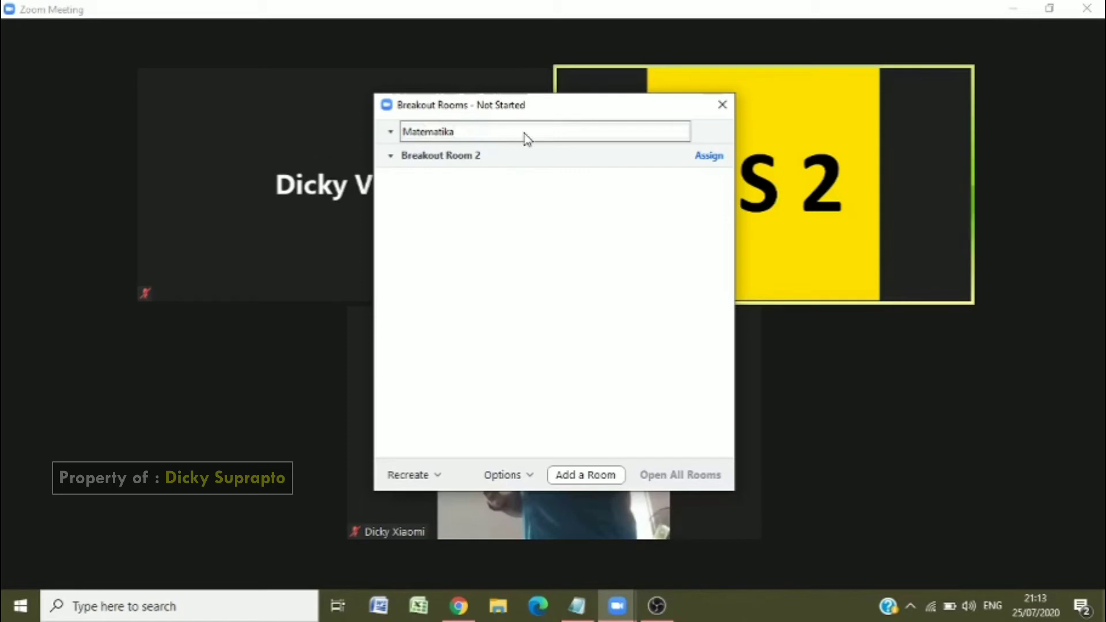
{"action": "key", "text": "Return"}
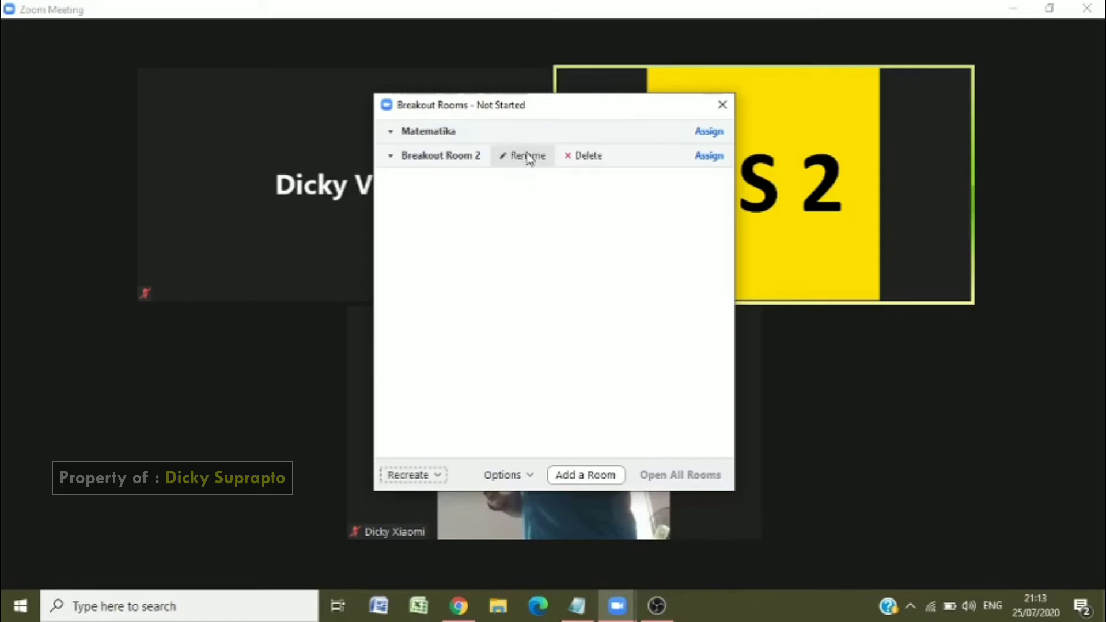
Rename Breakout Room 2 as Fisika
{"action": "left_click", "coordinate": [527, 156]}
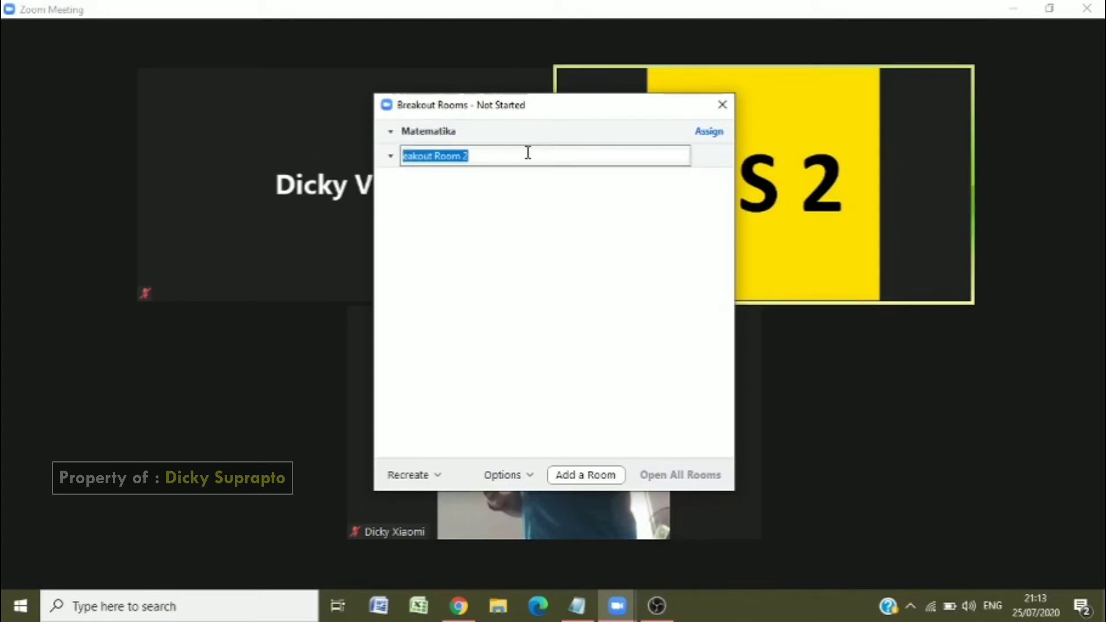
{"action": "type", "text": "Fisika"}
{"action": "key", "text": "Return"}
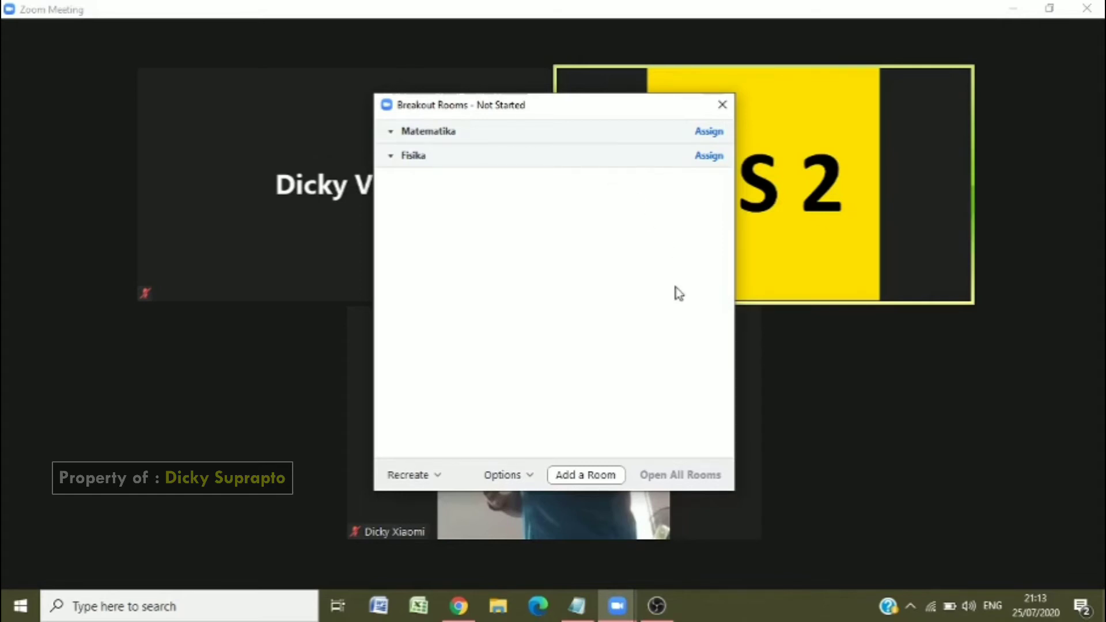
Assign both available participants to the Matematika room
{"action": "left_click", "coordinate": [707, 134]}
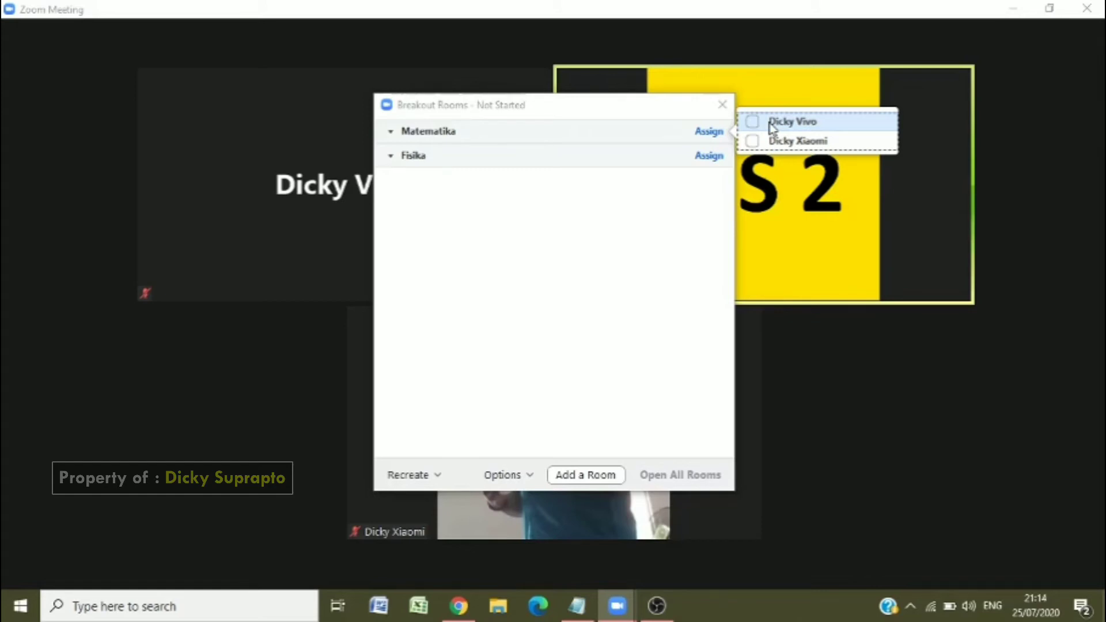
{"action": "left_click", "coordinate": [752, 122]}
{"action": "left_click", "coordinate": [752, 141]}
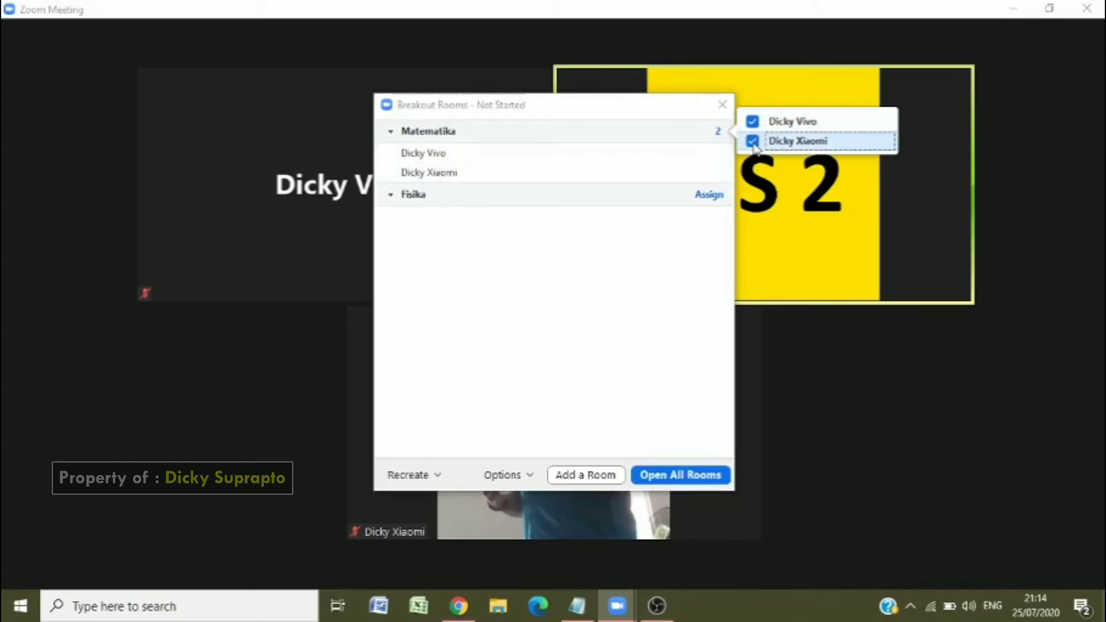
{"action": "left_click", "coordinate": [600, 170]}
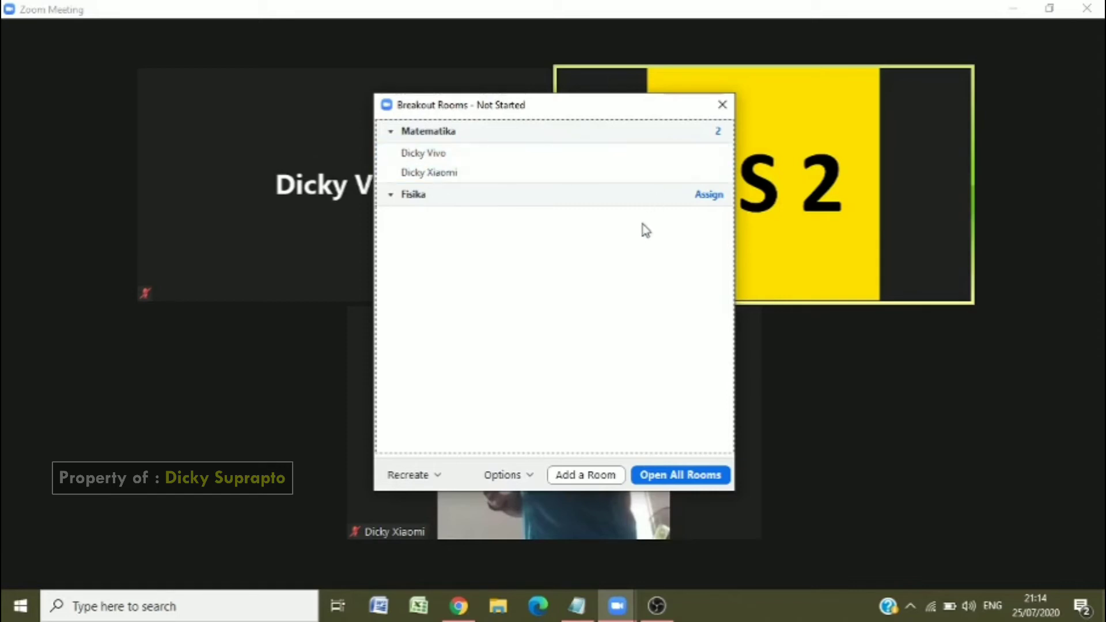
Move the first participant listed under Matematika to the Fisika room
{"action": "mouse_move", "coordinate": [681, 194]}
{"action": "mouse_move", "coordinate": [694, 159]}
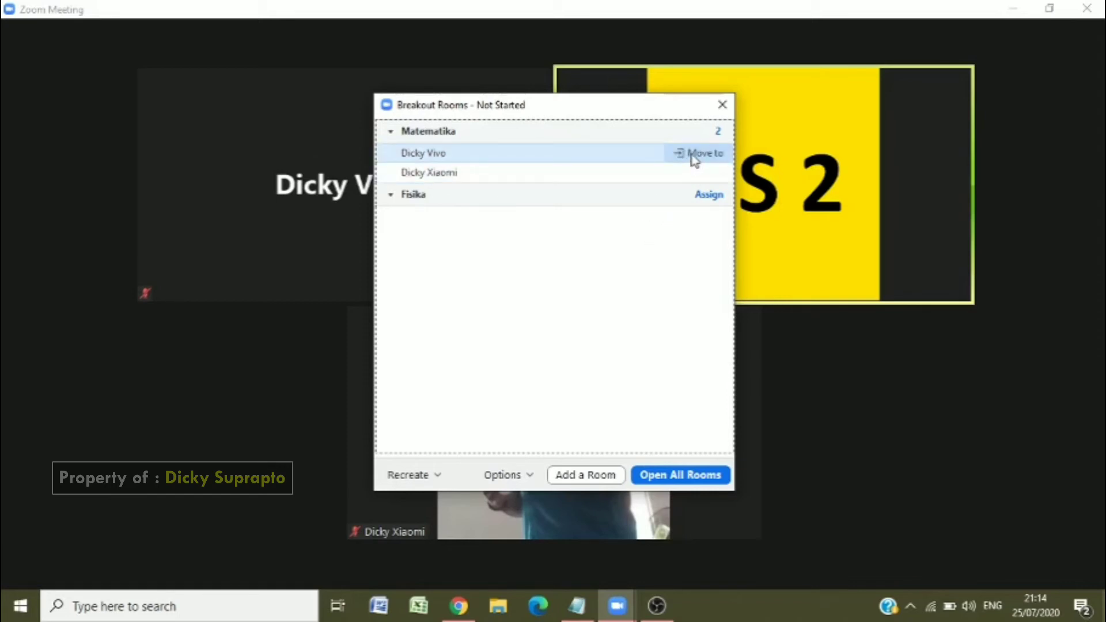
{"action": "left_click", "coordinate": [695, 153]}
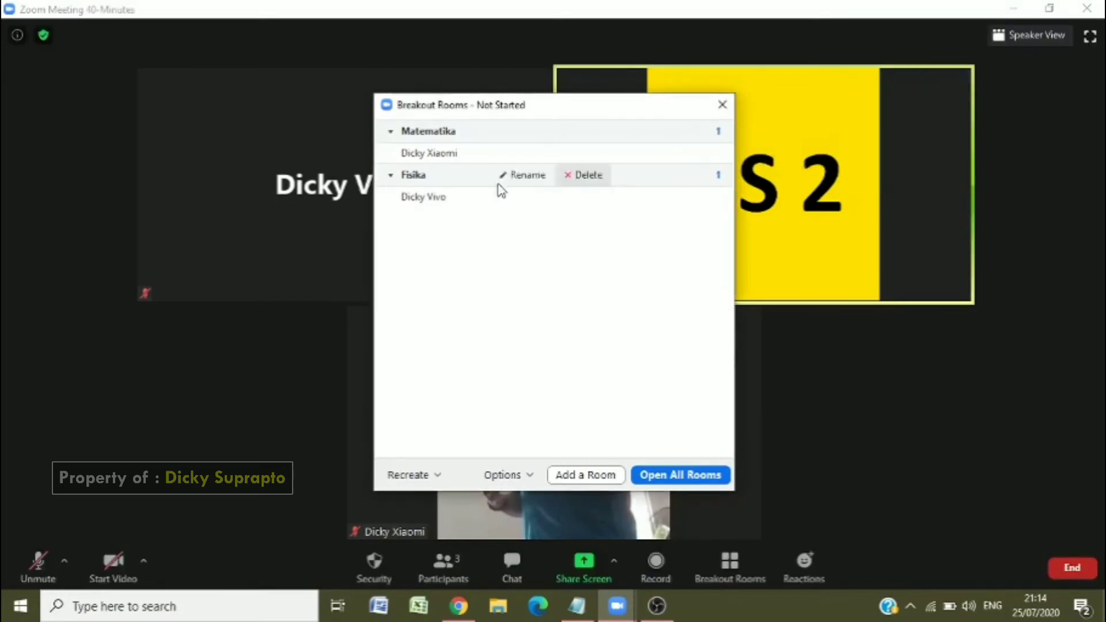
Move the participant remaining in Matematika to Fisika and return the same participant to Matematika
{"action": "mouse_move", "coordinate": [405, 207]}
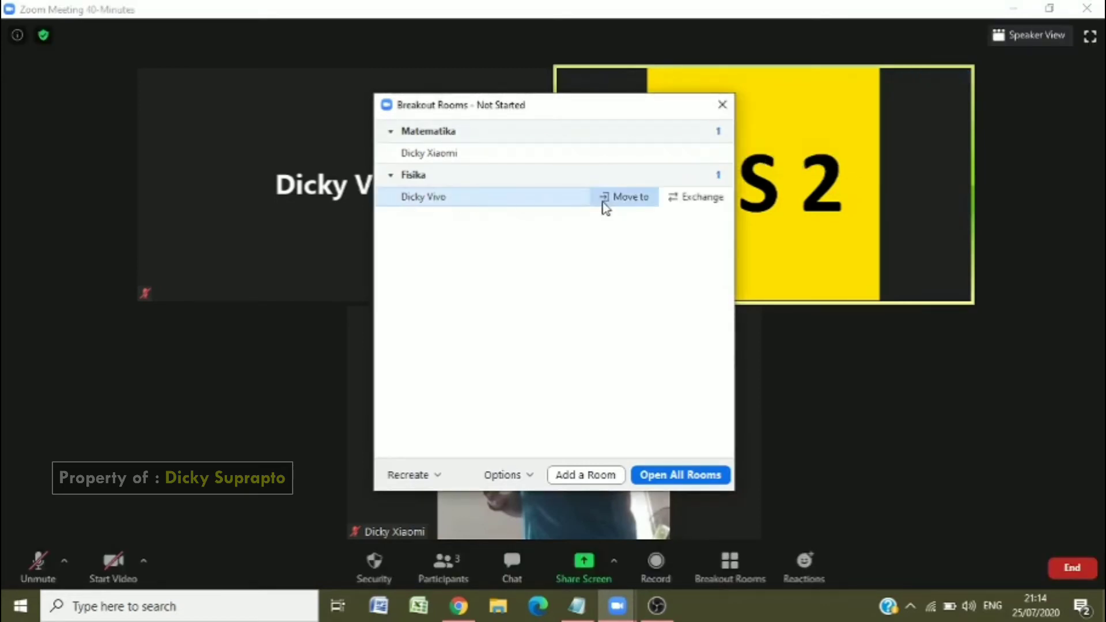
{"action": "mouse_move", "coordinate": [521, 165]}
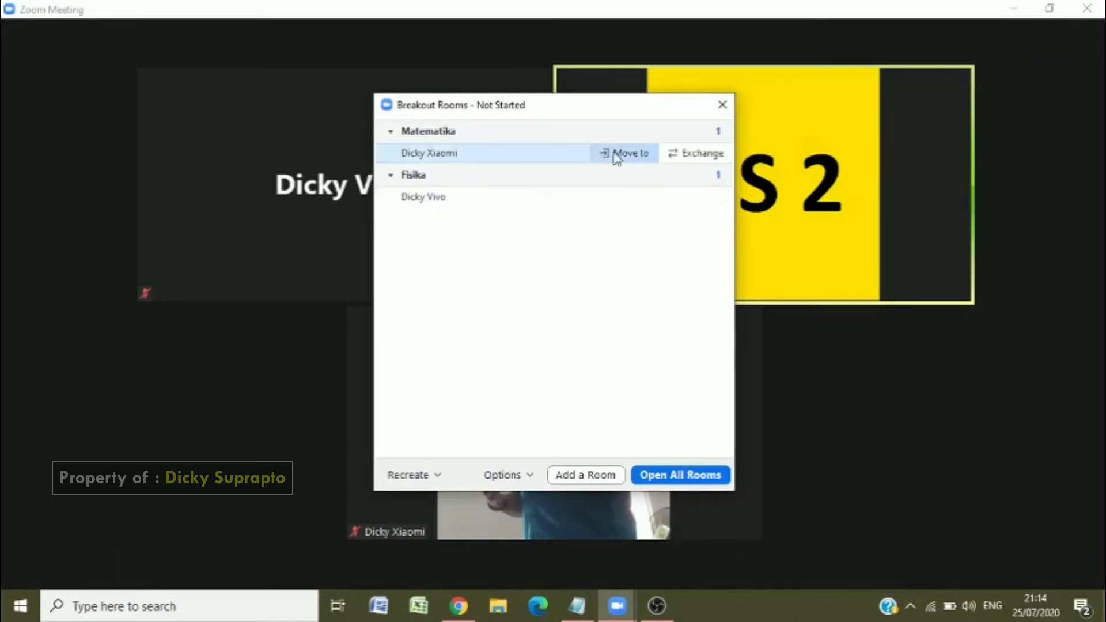
{"action": "left_click", "coordinate": [632, 154]}
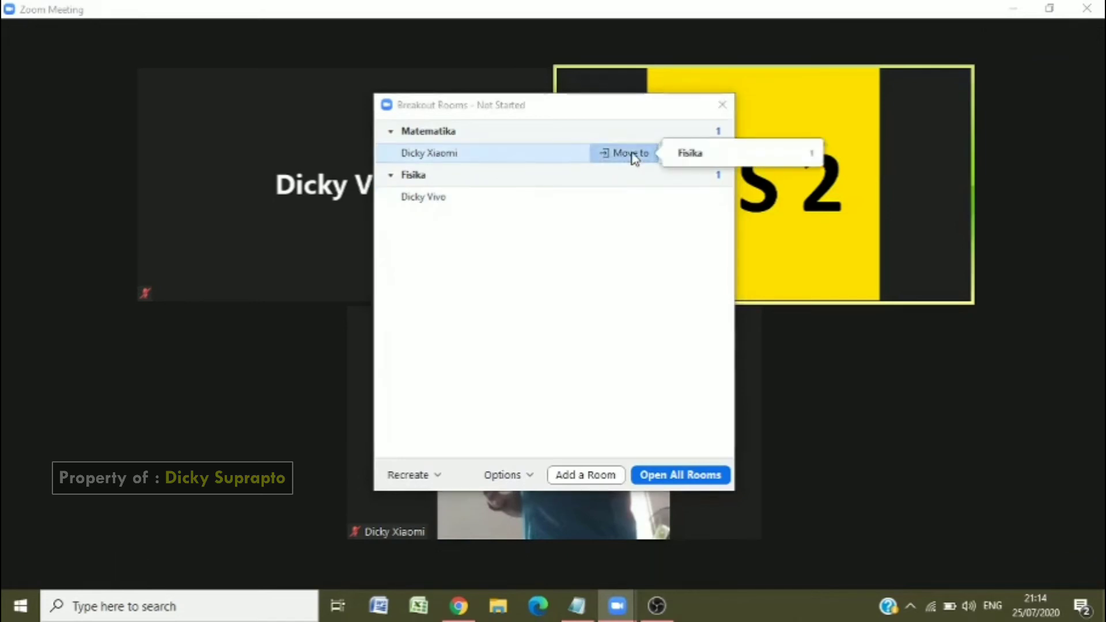
{"action": "left_click", "coordinate": [691, 156]}
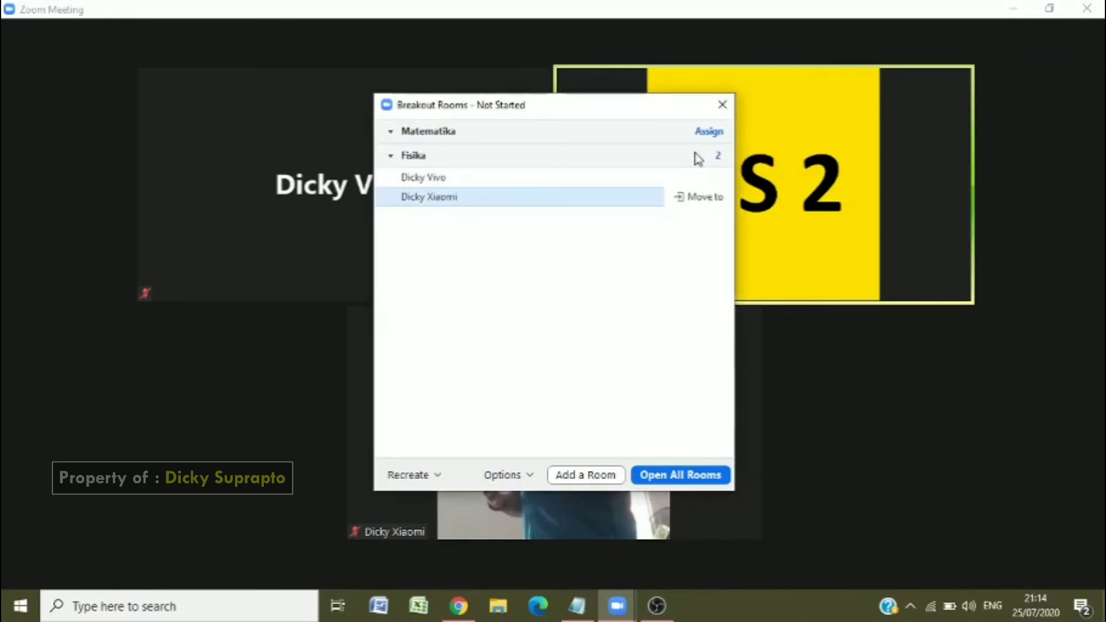
{"action": "left_click", "coordinate": [690, 196]}
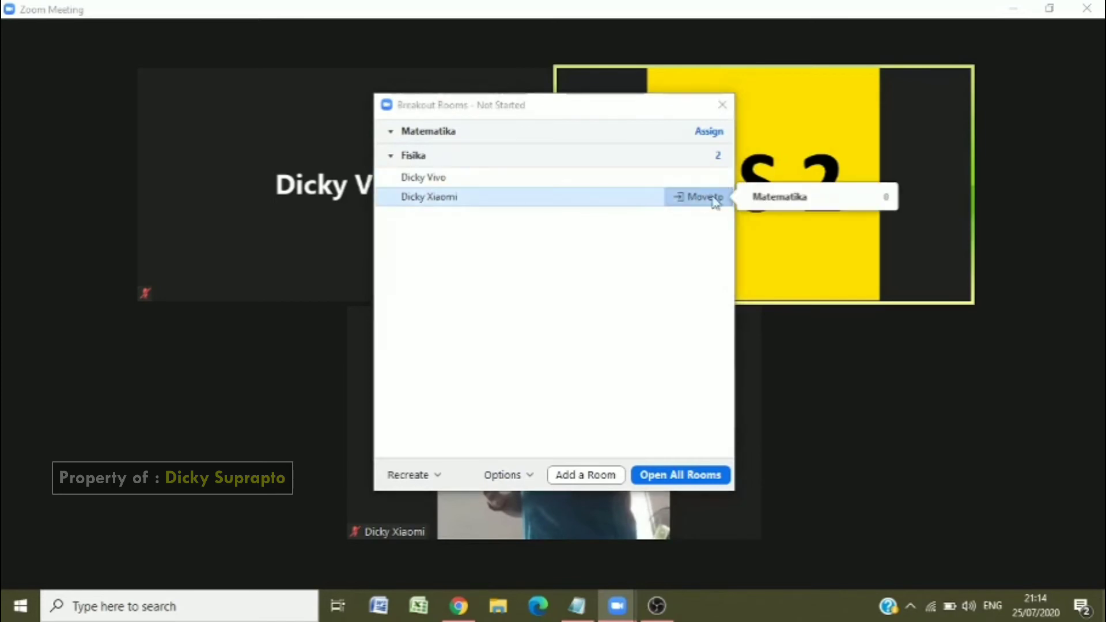
{"action": "left_click", "coordinate": [762, 197]}
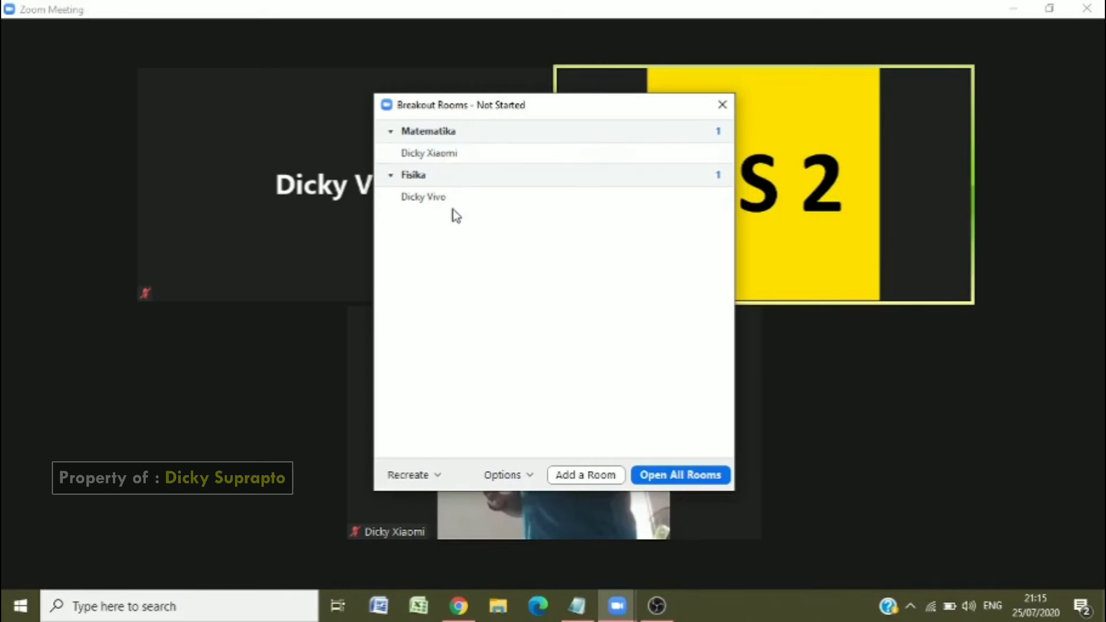
Exchange the participant in Matematika with the one in Fisika
{"action": "mouse_move", "coordinate": [452, 203]}
{"action": "mouse_move", "coordinate": [453, 154]}
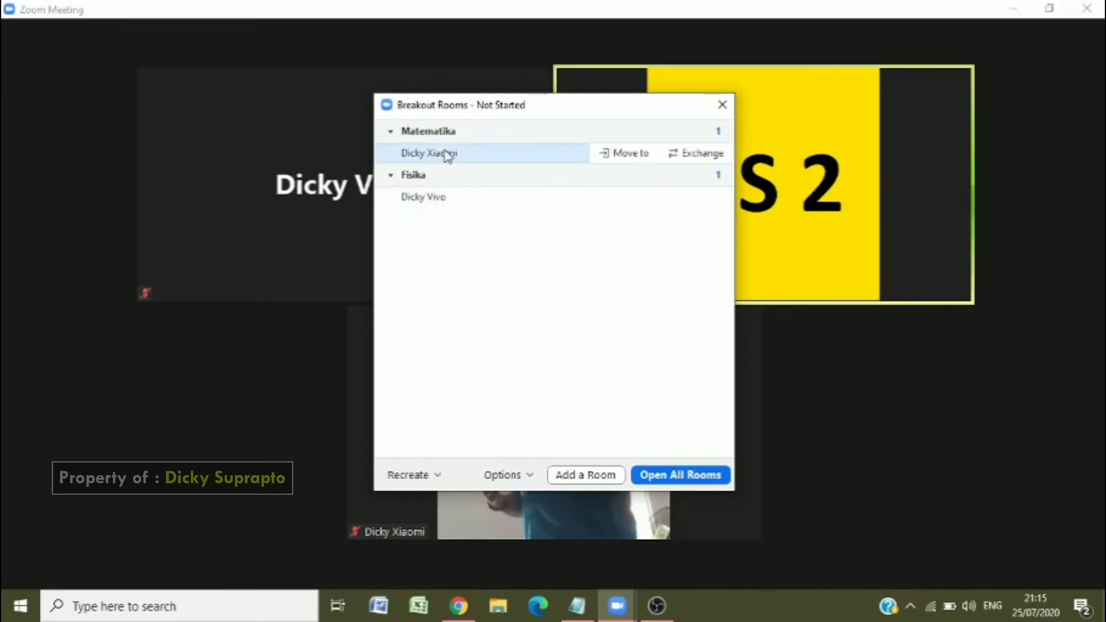
{"action": "left_click", "coordinate": [684, 159]}
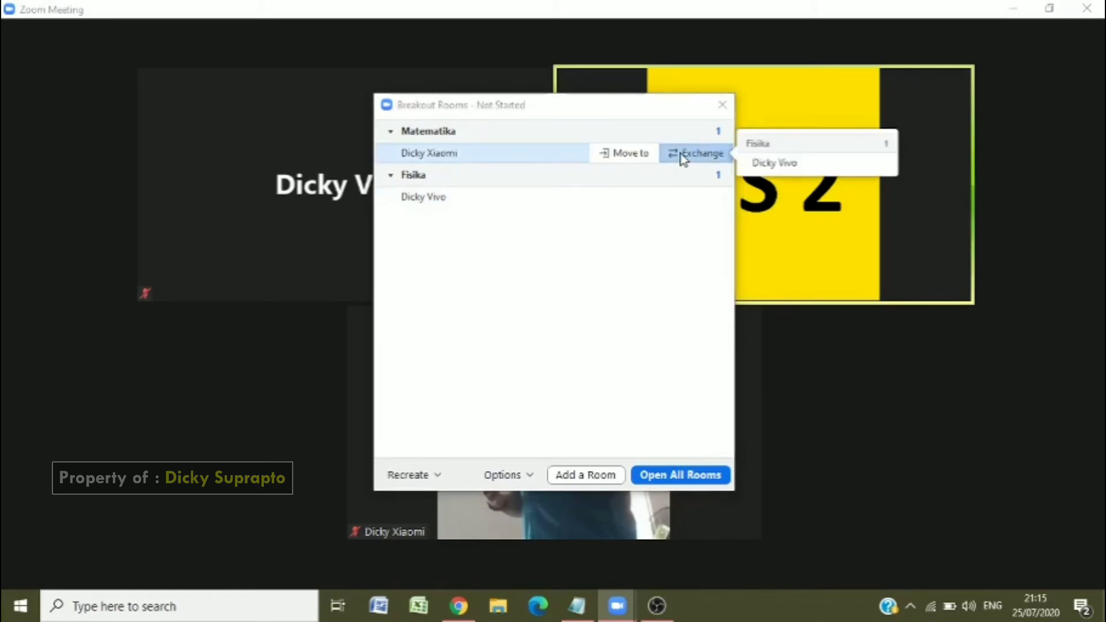
{"action": "left_click", "coordinate": [777, 166]}
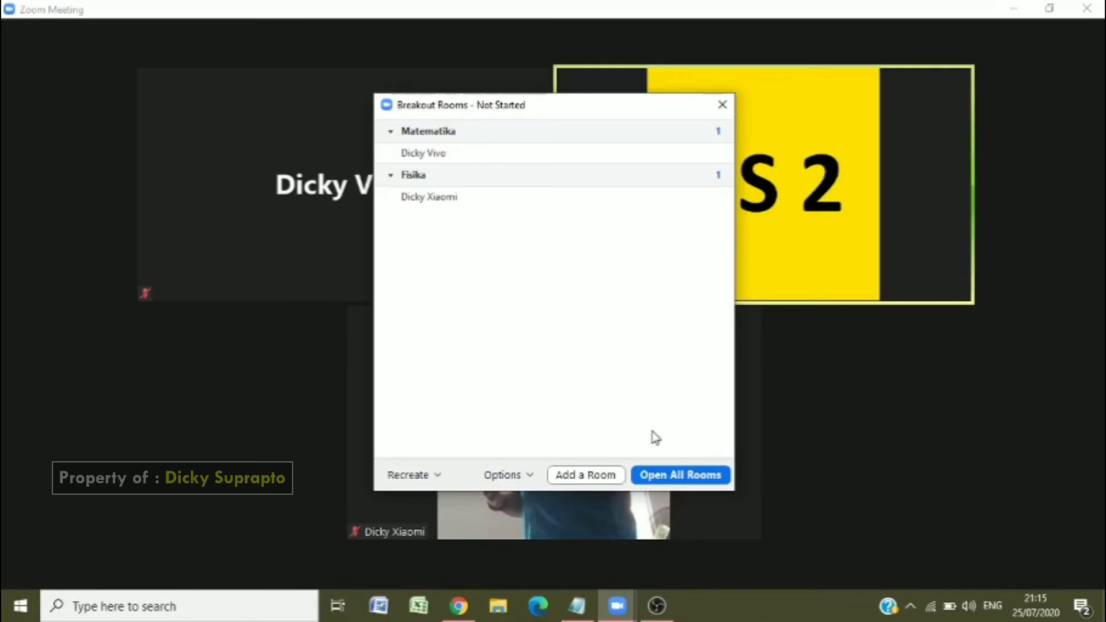
Open all breakout rooms, check that each participant has joined, and close all rooms
{"action": "left_click", "coordinate": [661, 477]}
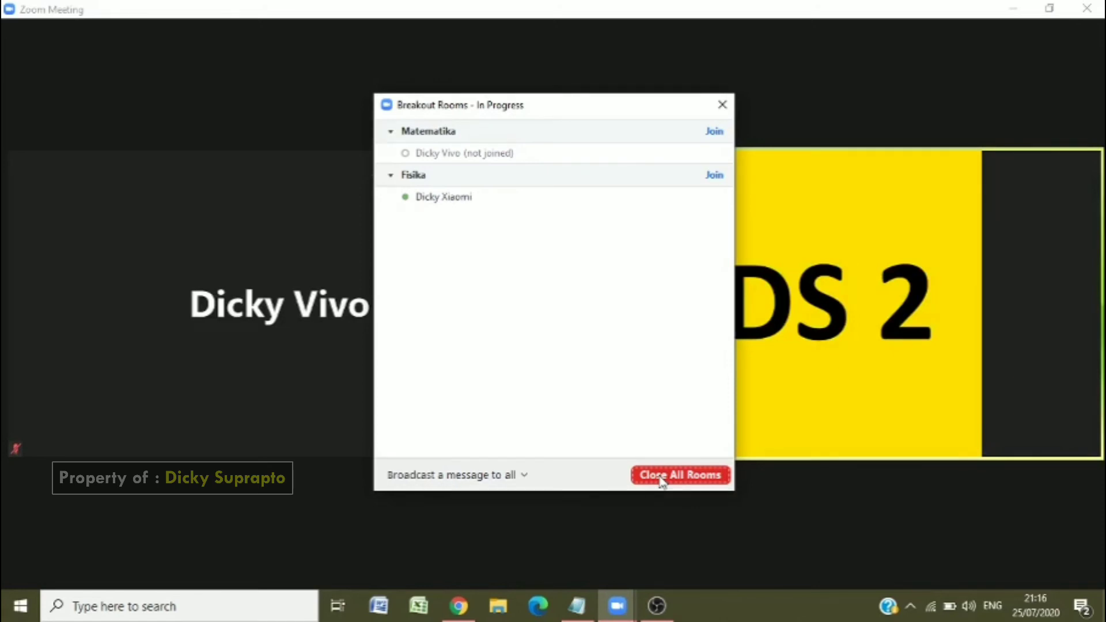
{"action": "mouse_move", "coordinate": [458, 156]}
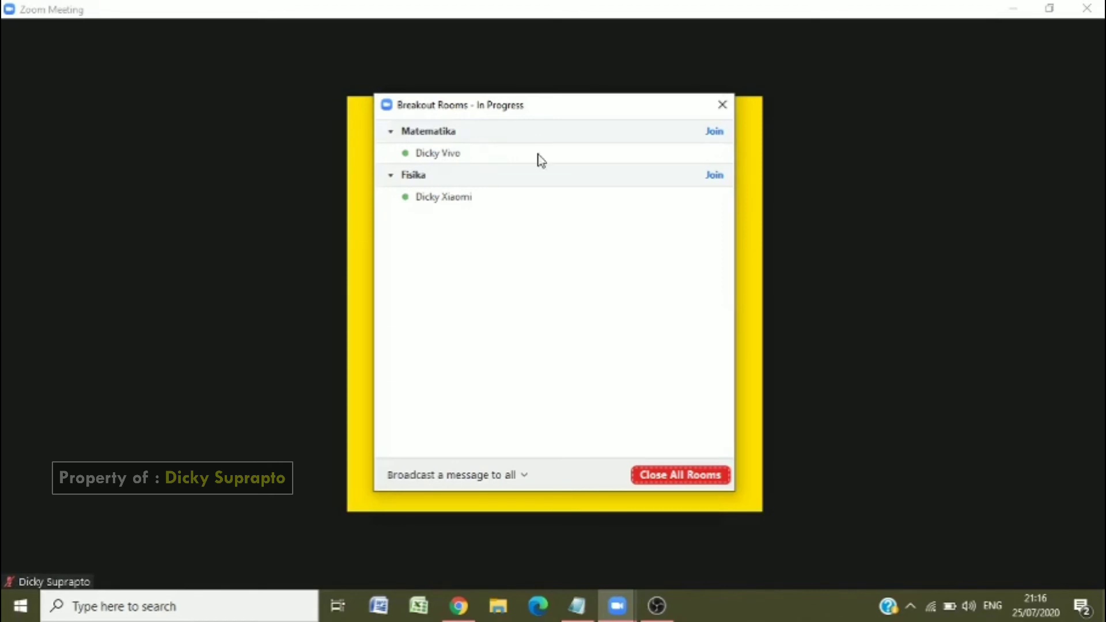
{"action": "mouse_move", "coordinate": [410, 209]}
{"action": "left_click", "coordinate": [661, 478]}
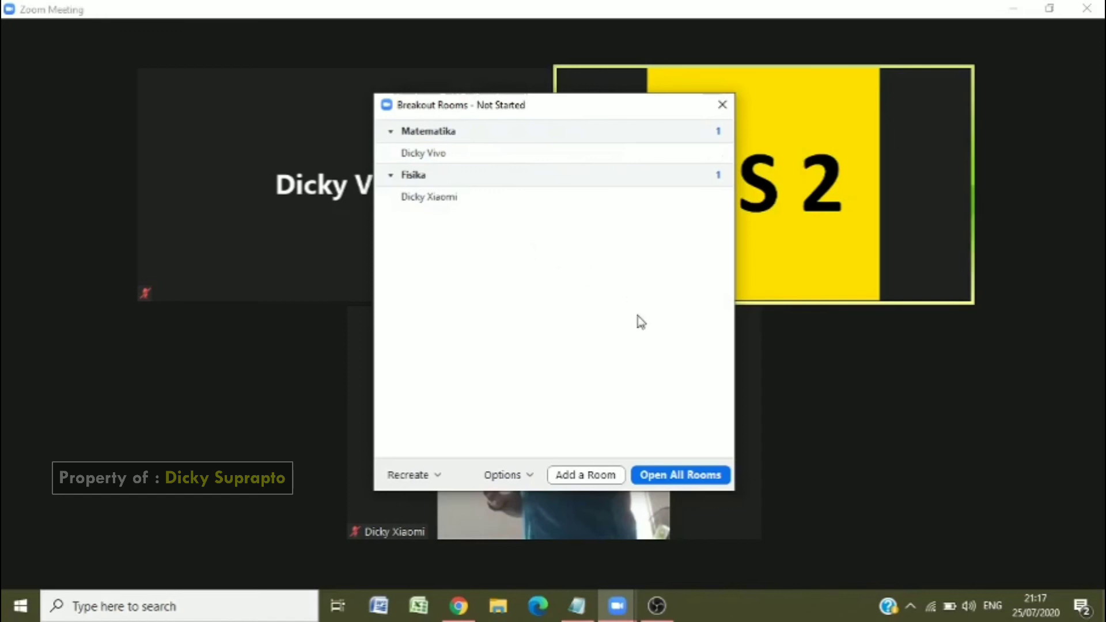
Open all breakout rooms again and broadcast the message "siapkan laporan pekerjaan bulan agustus" to all of them
{"action": "left_click", "coordinate": [668, 478]}
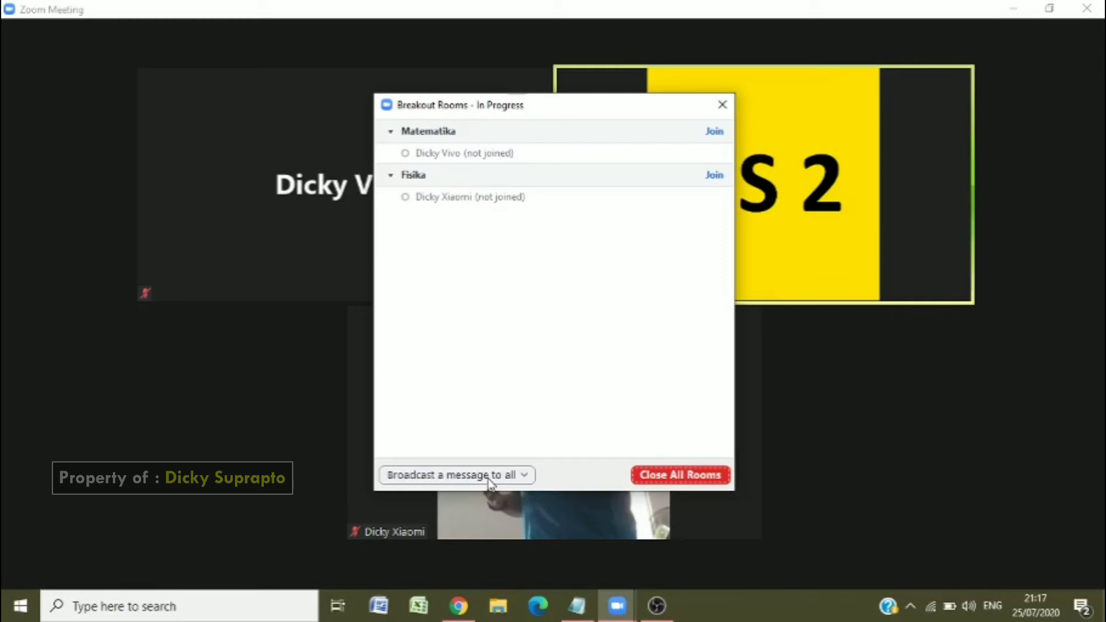
{"action": "left_click", "coordinate": [490, 482]}
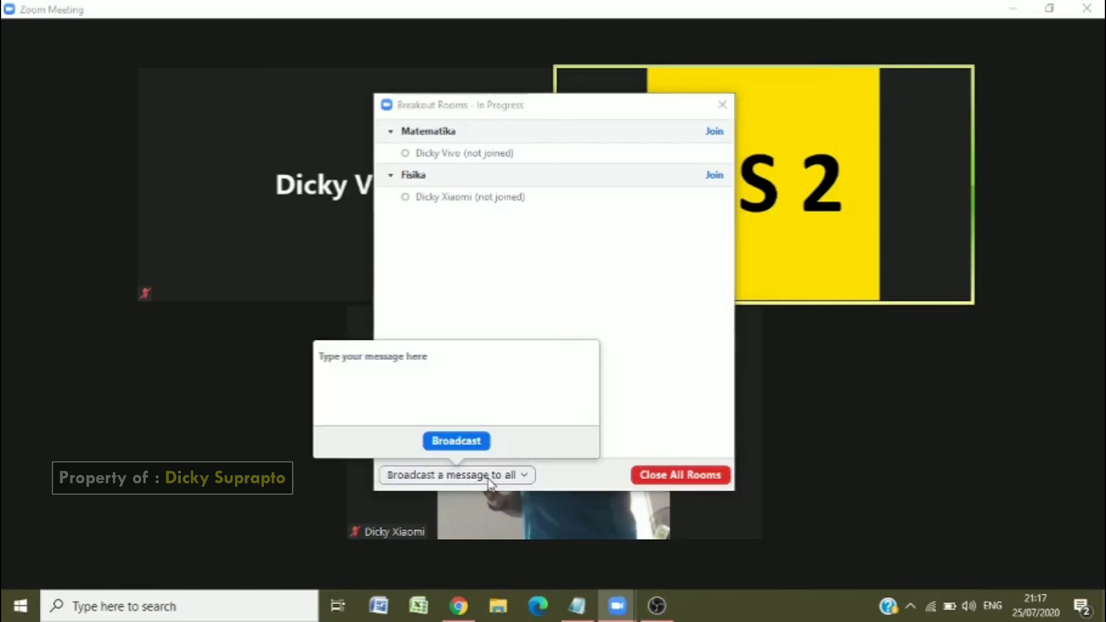
{"action": "type", "text": "si"}
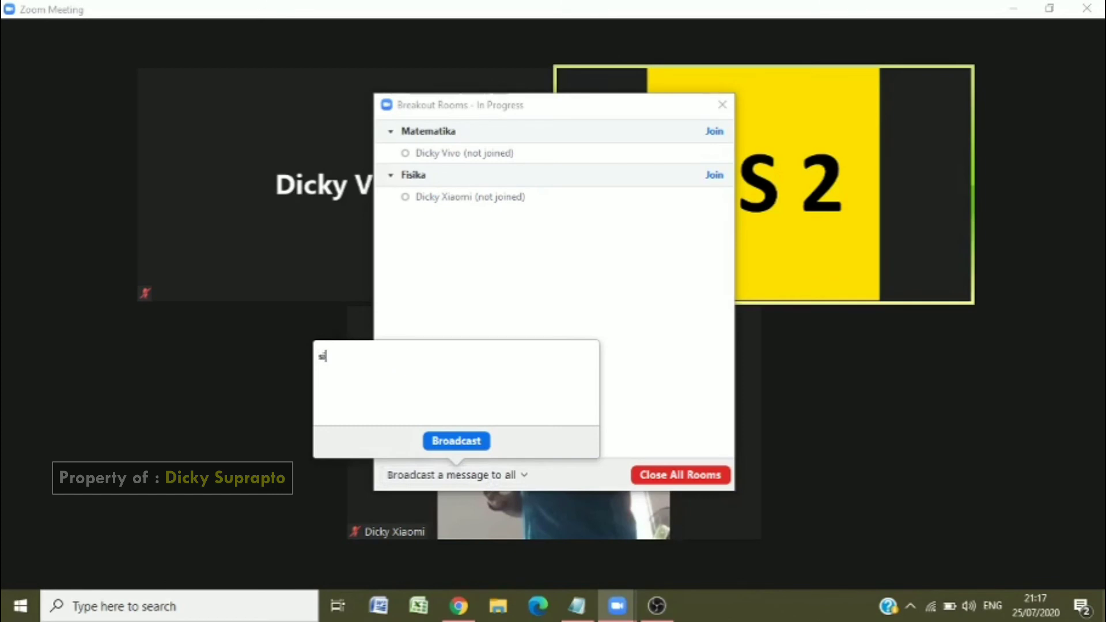
{"action": "type", "text": "apkan laporan peker"}
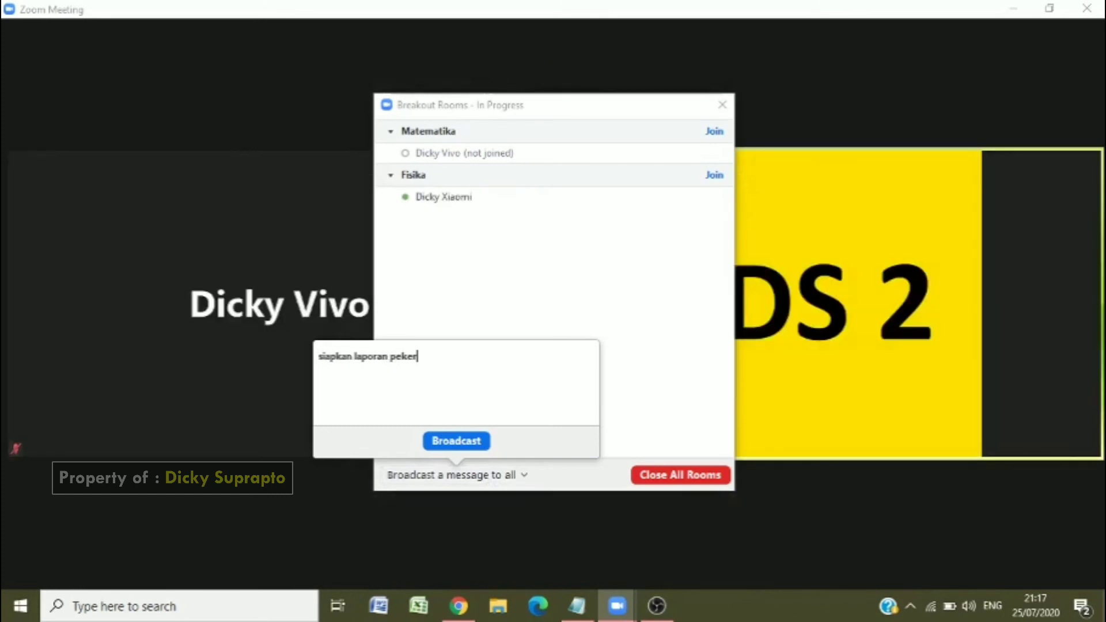
{"action": "type", "text": "jaan bu"}
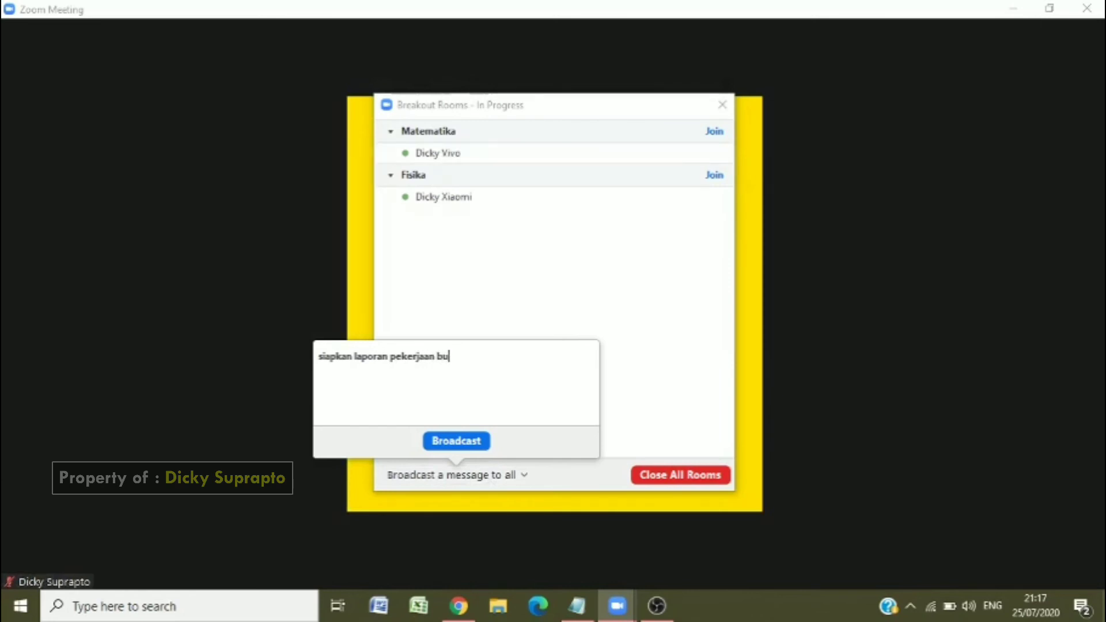
{"action": "type", "text": "lan agustus"}
{"action": "left_click", "coordinate": [440, 442]}
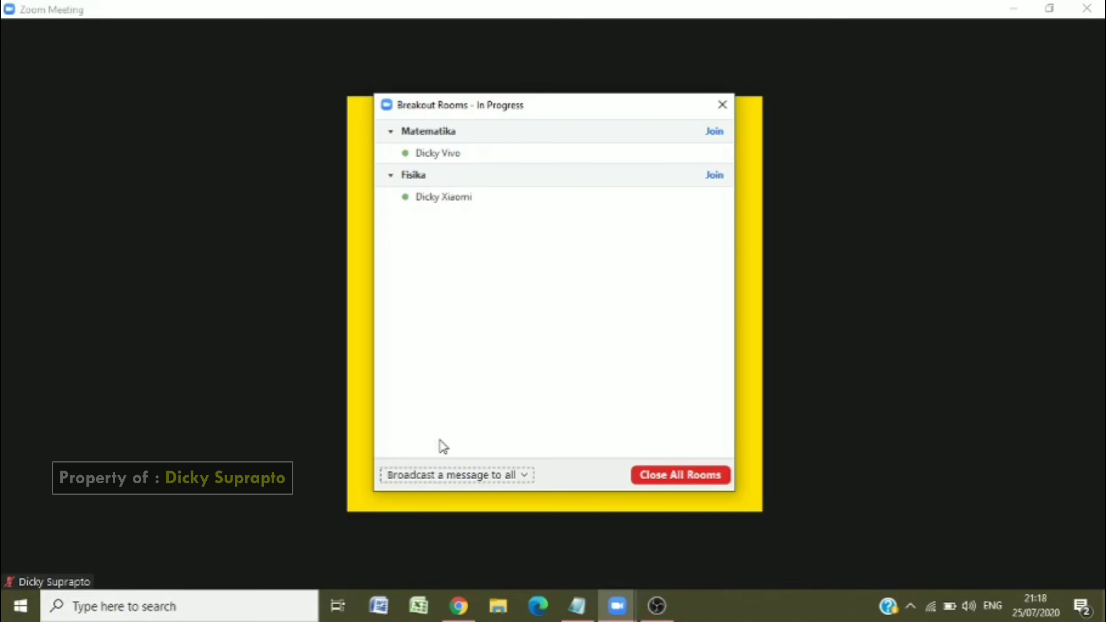
Close all breakout rooms and check the participant listed under Matematika and Fisika
{"action": "left_click", "coordinate": [659, 480]}
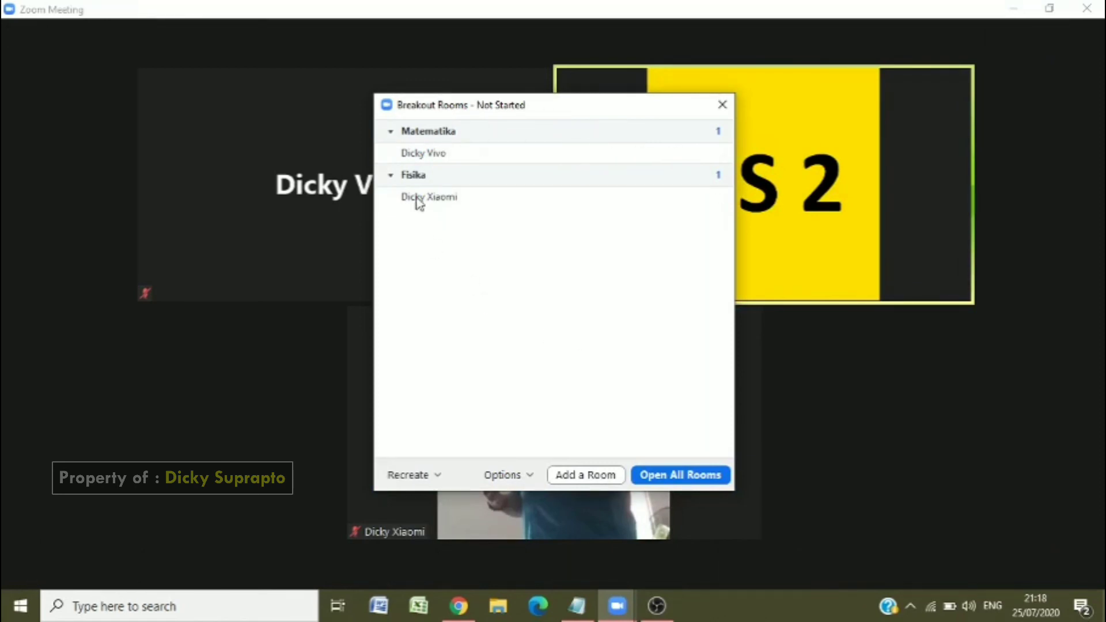
{"action": "mouse_move", "coordinate": [451, 143]}
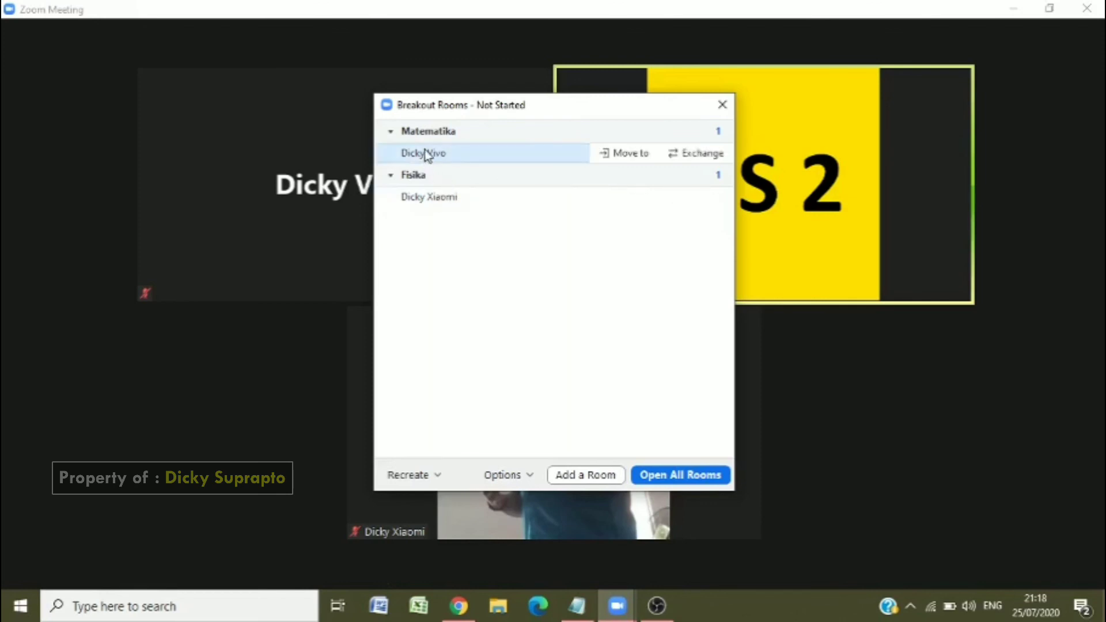
{"action": "mouse_move", "coordinate": [570, 167]}
{"action": "mouse_move", "coordinate": [489, 195]}
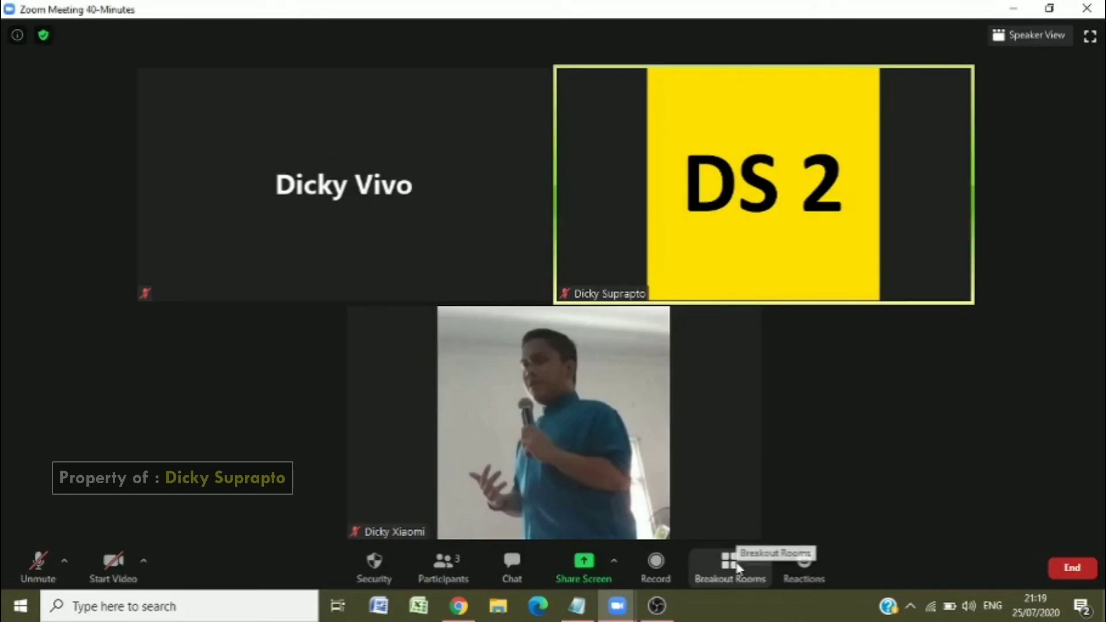
Bring up the breakout room list from the meeting to check the room assignments, and dismiss it
{"action": "left_click", "coordinate": [728, 560]}
{"action": "mouse_move", "coordinate": [682, 199]}
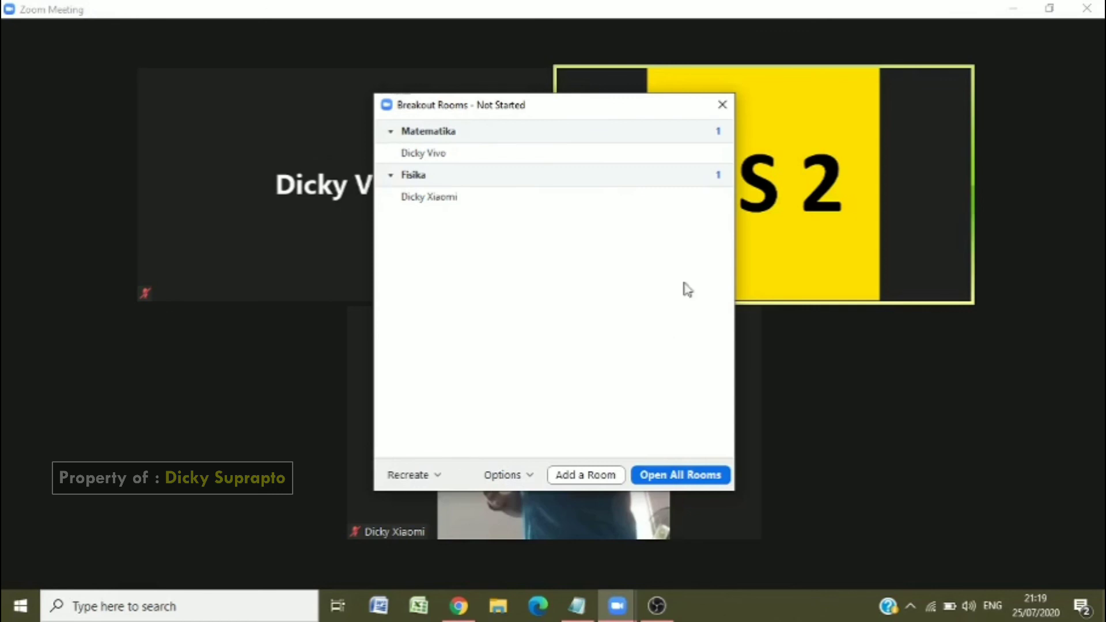
{"action": "left_click", "coordinate": [723, 105]}
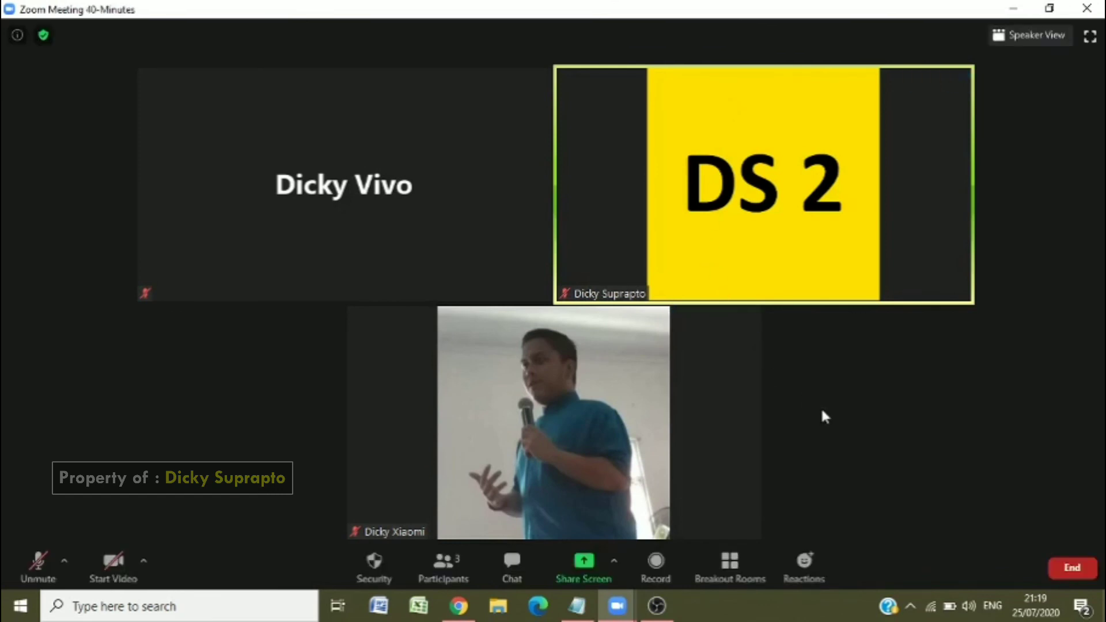
Leave the meeting without ending it for everyone, assigning the first listed participant as the new host
{"action": "left_click", "coordinate": [1065, 569]}
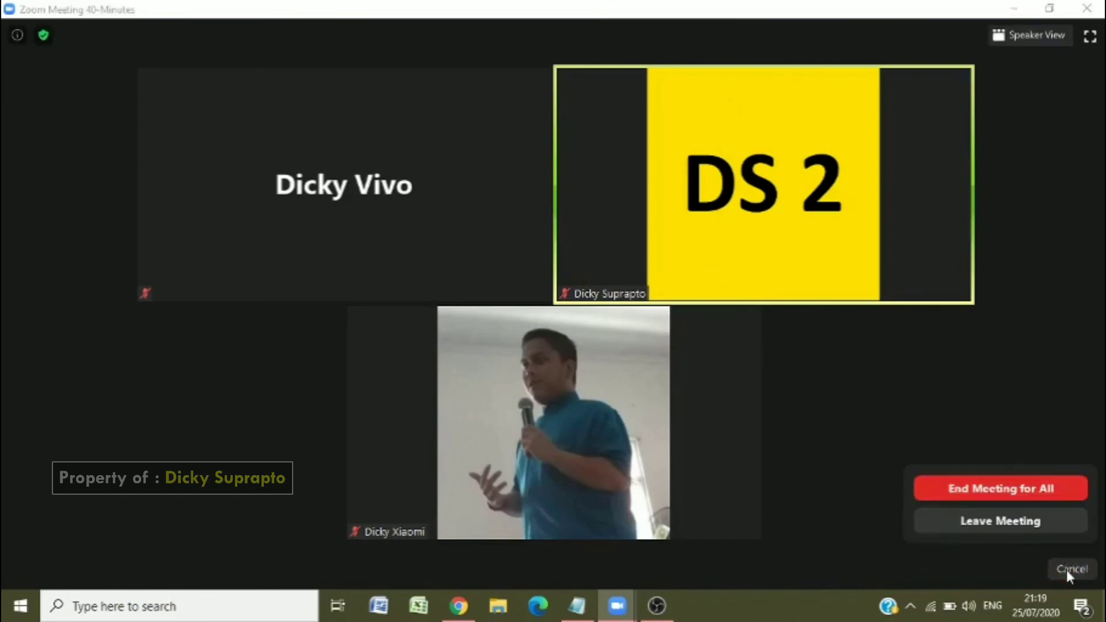
{"action": "left_click", "coordinate": [999, 523]}
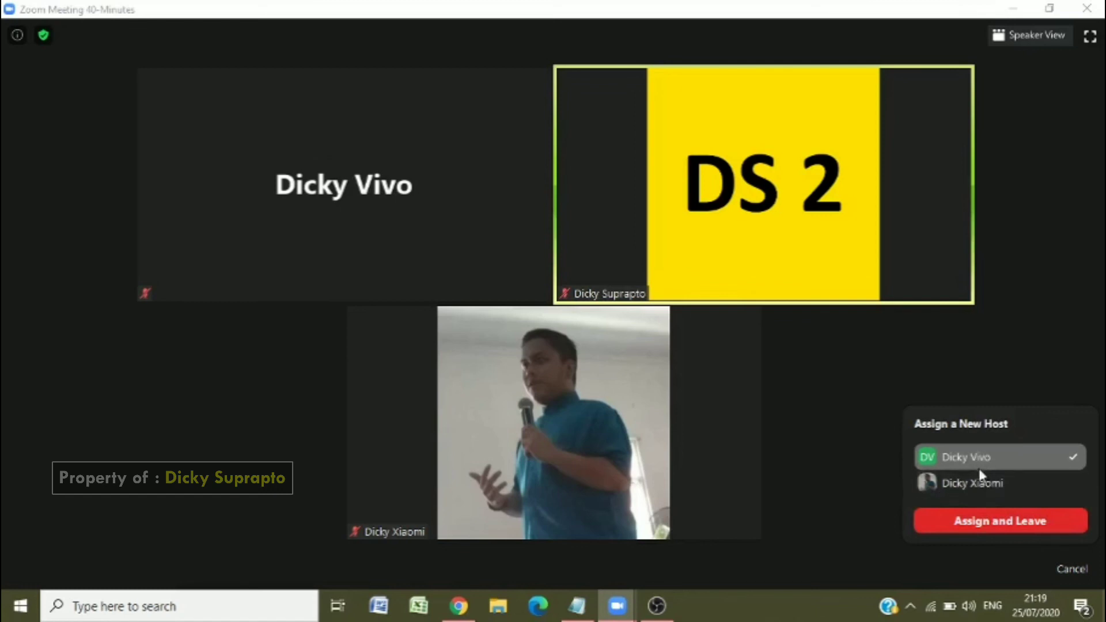
{"action": "left_click", "coordinate": [979, 485]}
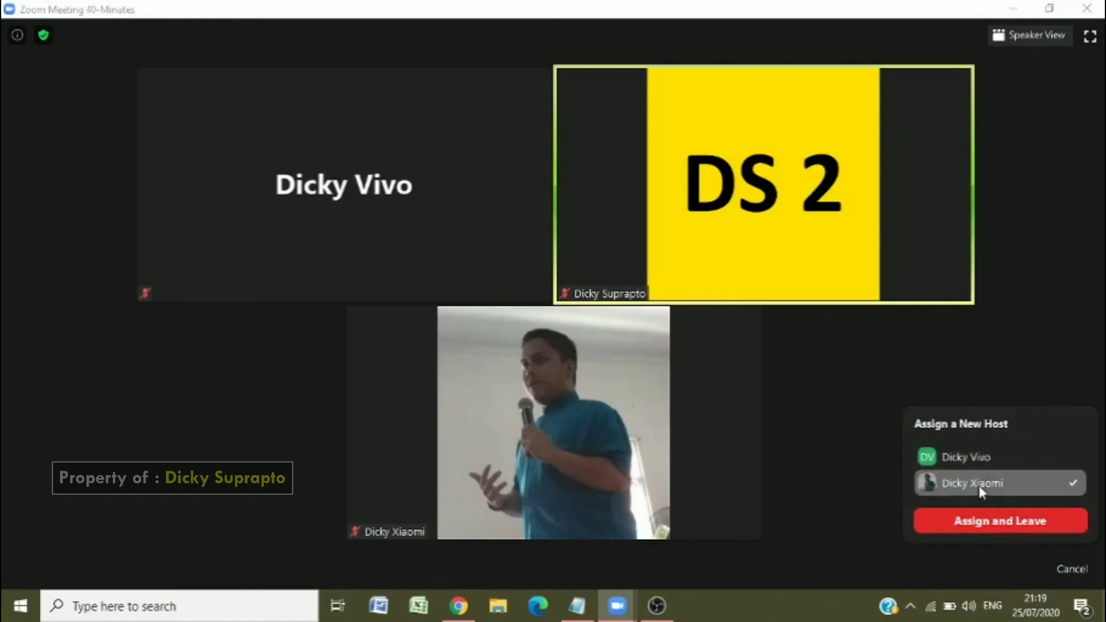
{"action": "left_click", "coordinate": [970, 454]}
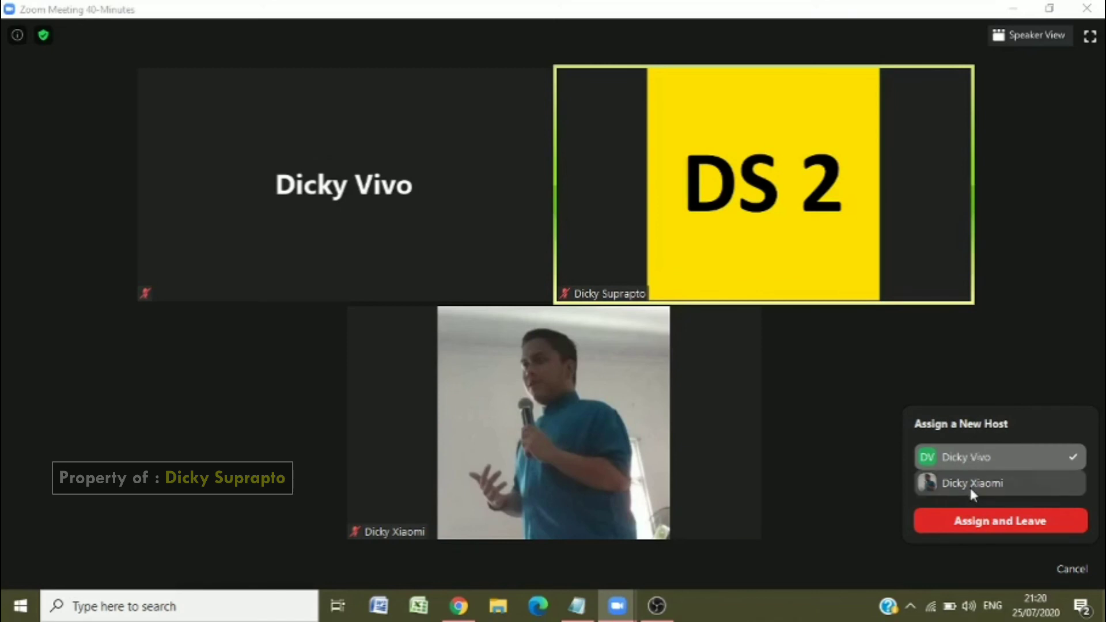
{"action": "left_click", "coordinate": [970, 489]}
{"action": "left_click", "coordinate": [969, 466]}
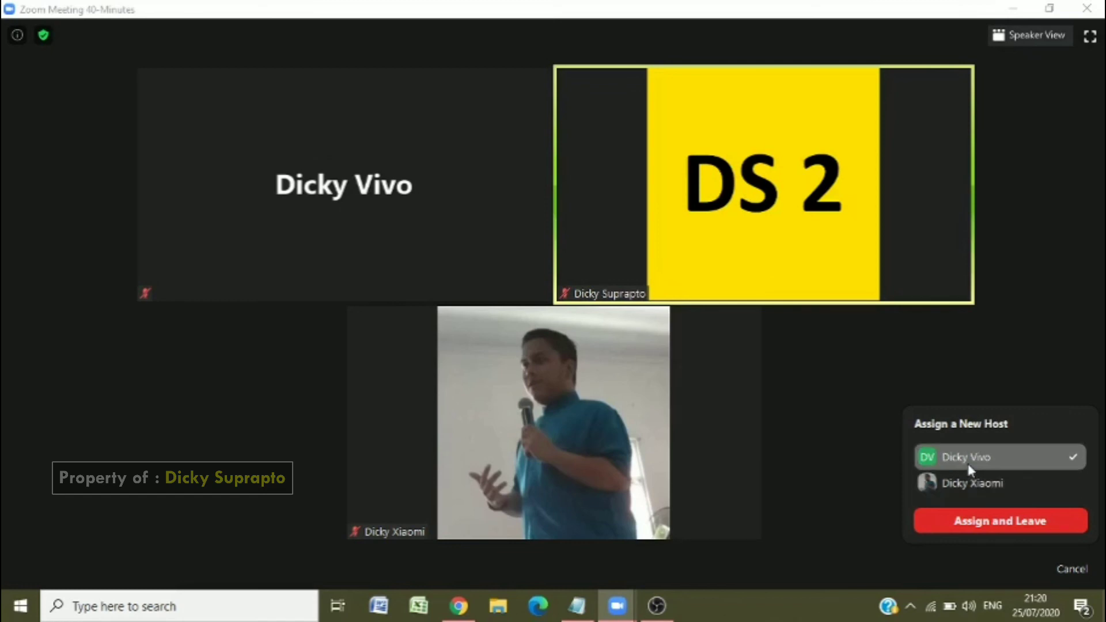
{"action": "left_click", "coordinate": [967, 480]}
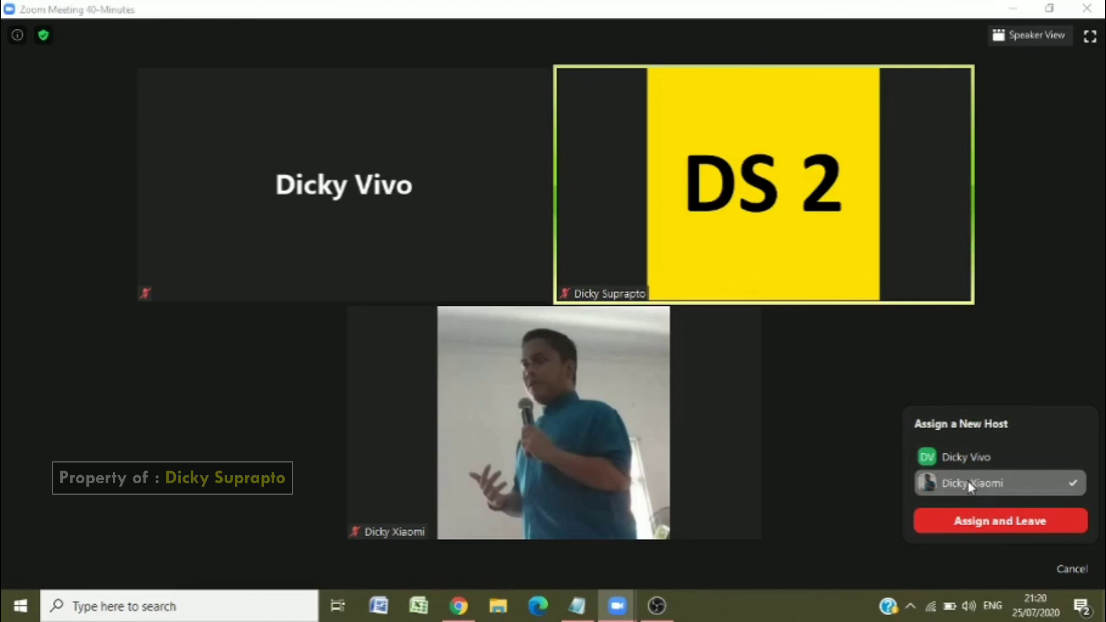
{"action": "left_click", "coordinate": [969, 463]}
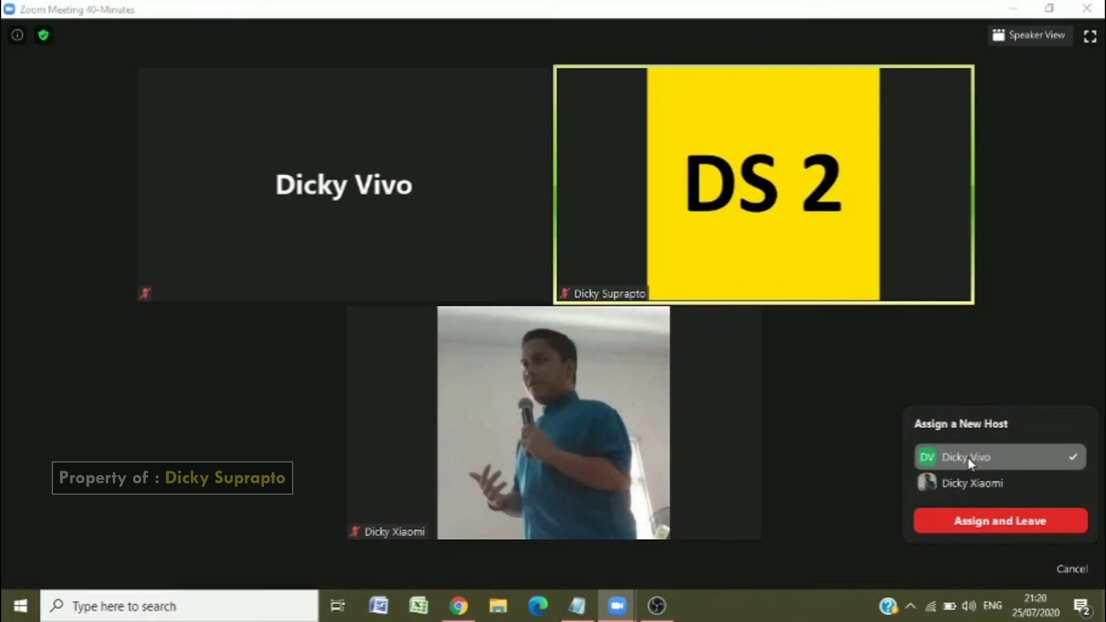
{"action": "left_click", "coordinate": [965, 522]}
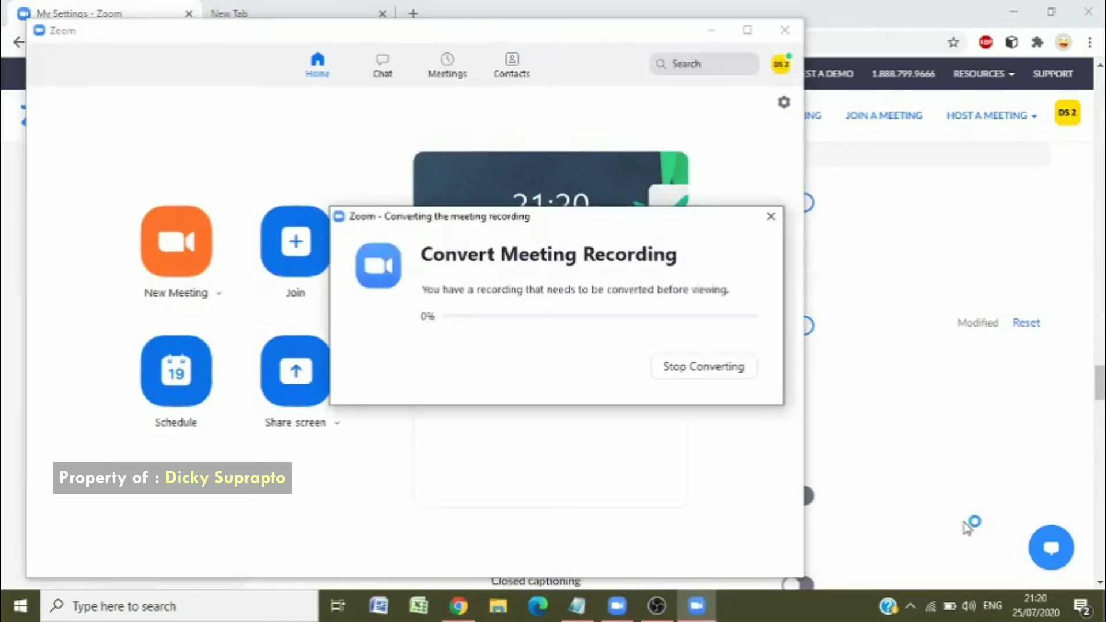
Stop converting the meeting recording, and minimize the Zoom and browser windows to reveal the desktop
{"action": "left_click", "coordinate": [718, 376]}
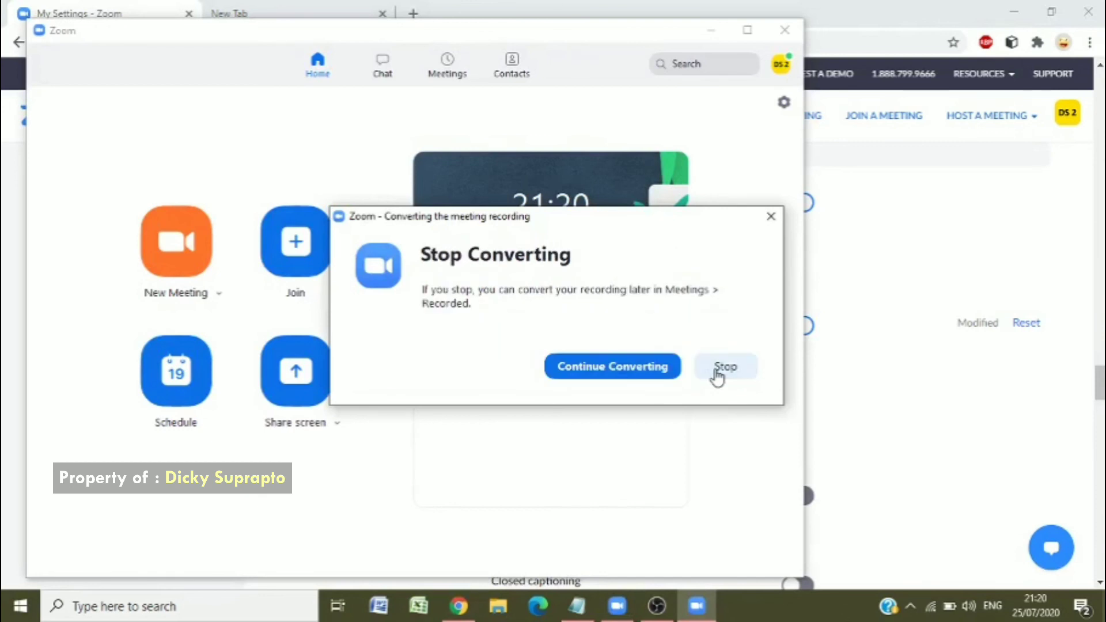
{"action": "left_click", "coordinate": [717, 375]}
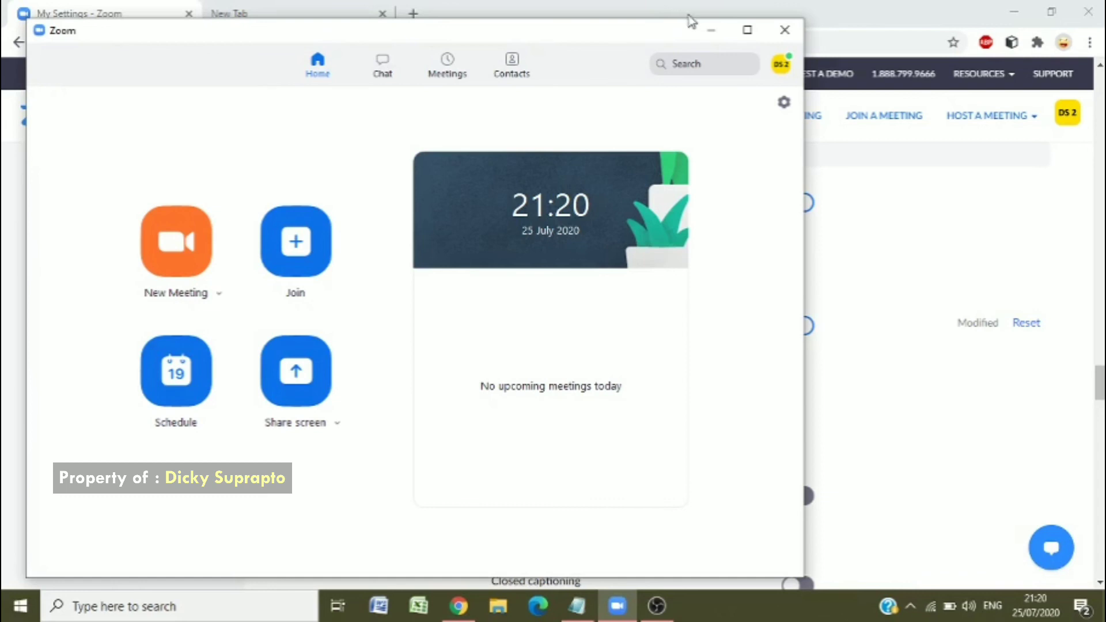
{"action": "left_click", "coordinate": [711, 35]}
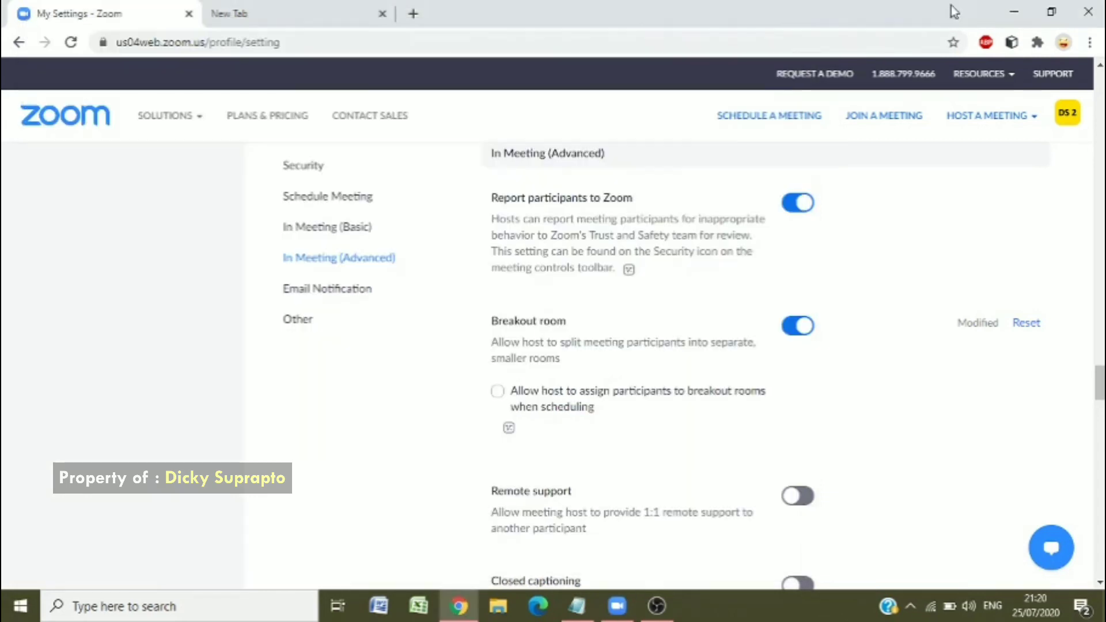
{"action": "left_click", "coordinate": [1013, 12]}
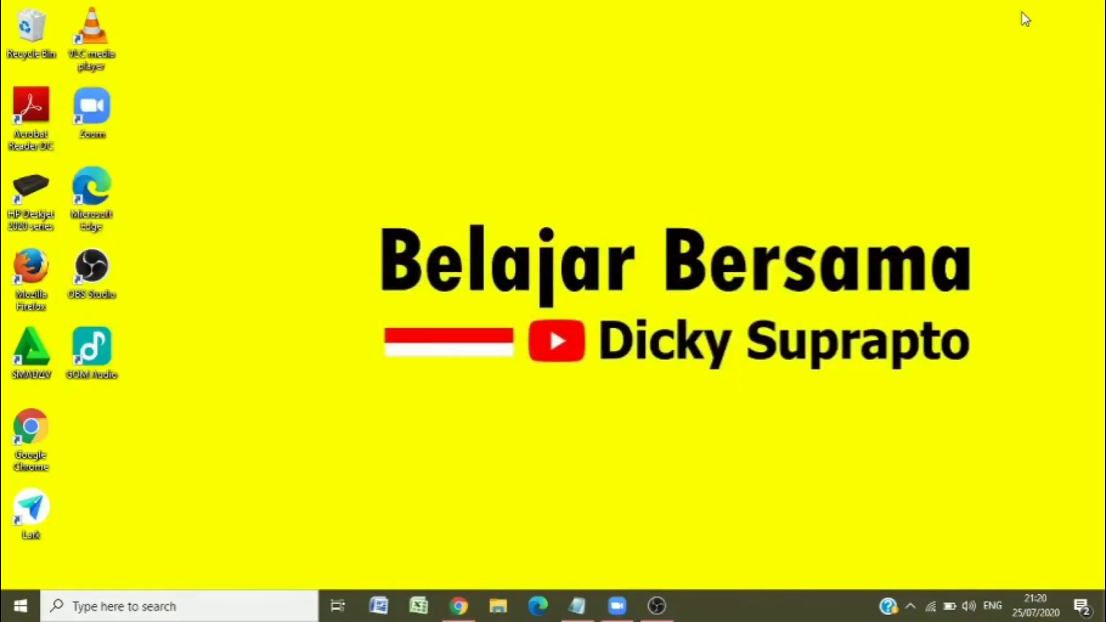